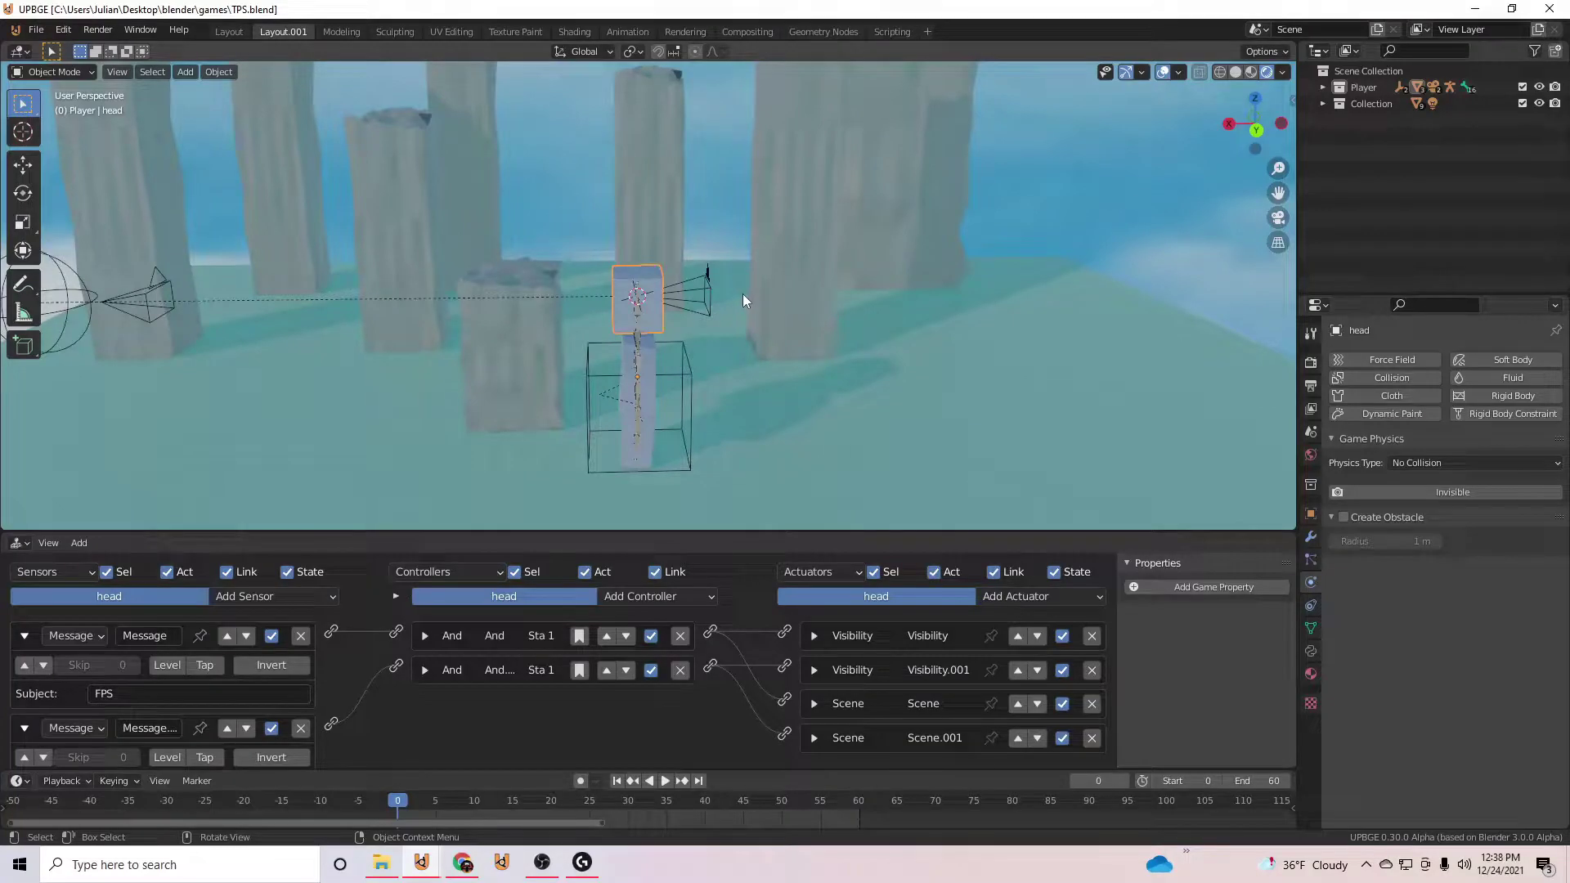
Select the sphere empty at the end of the player's camera line and examine the camera rig around the character from several angles.
middle_click_drag(796, 302, 479, 262)
scroll(480, 263, "down", 6)
middle_click_drag(577, 229, 621, 230)
scroll(620, 231, "up", 3)
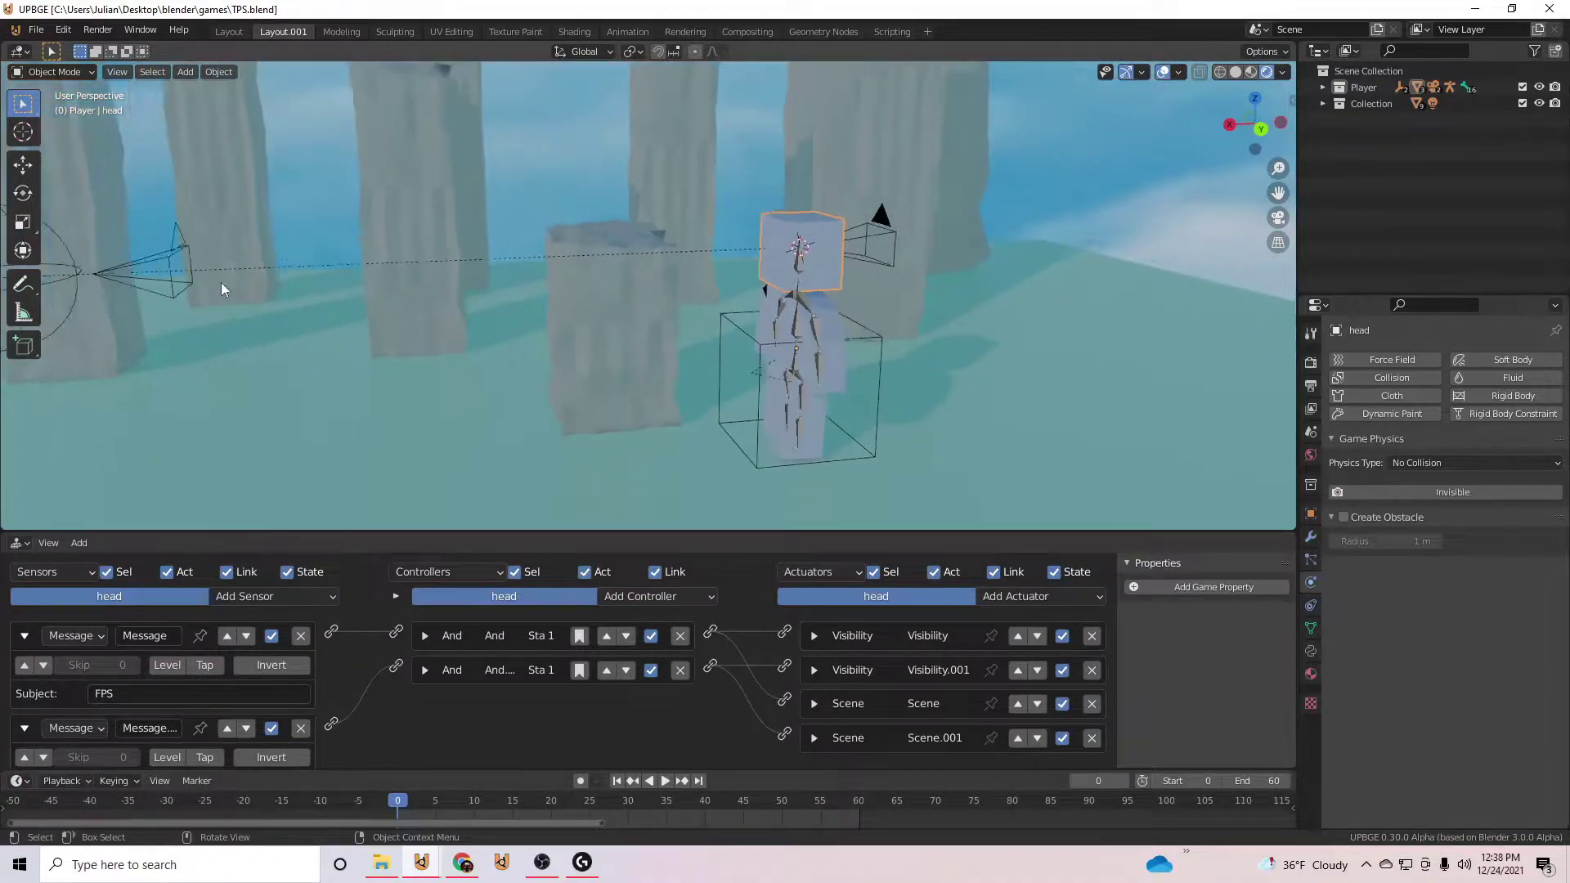
scroll(204, 253, "down", 1)
left_click(202, 241)
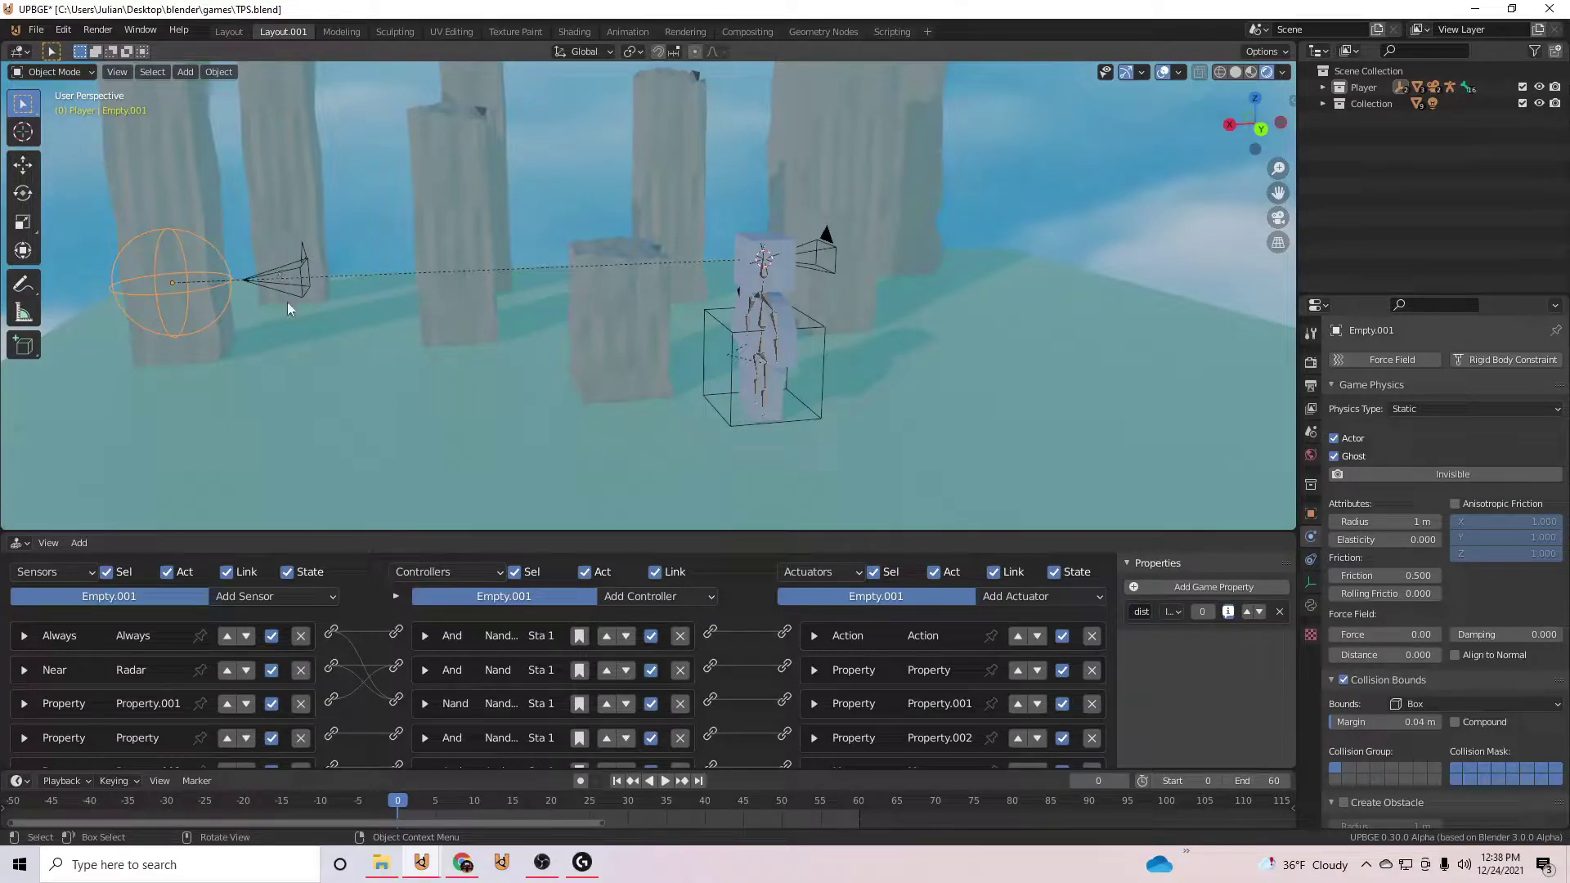
middle_click_drag(288, 303, 213, 248)
scroll(213, 282, "down", 3)
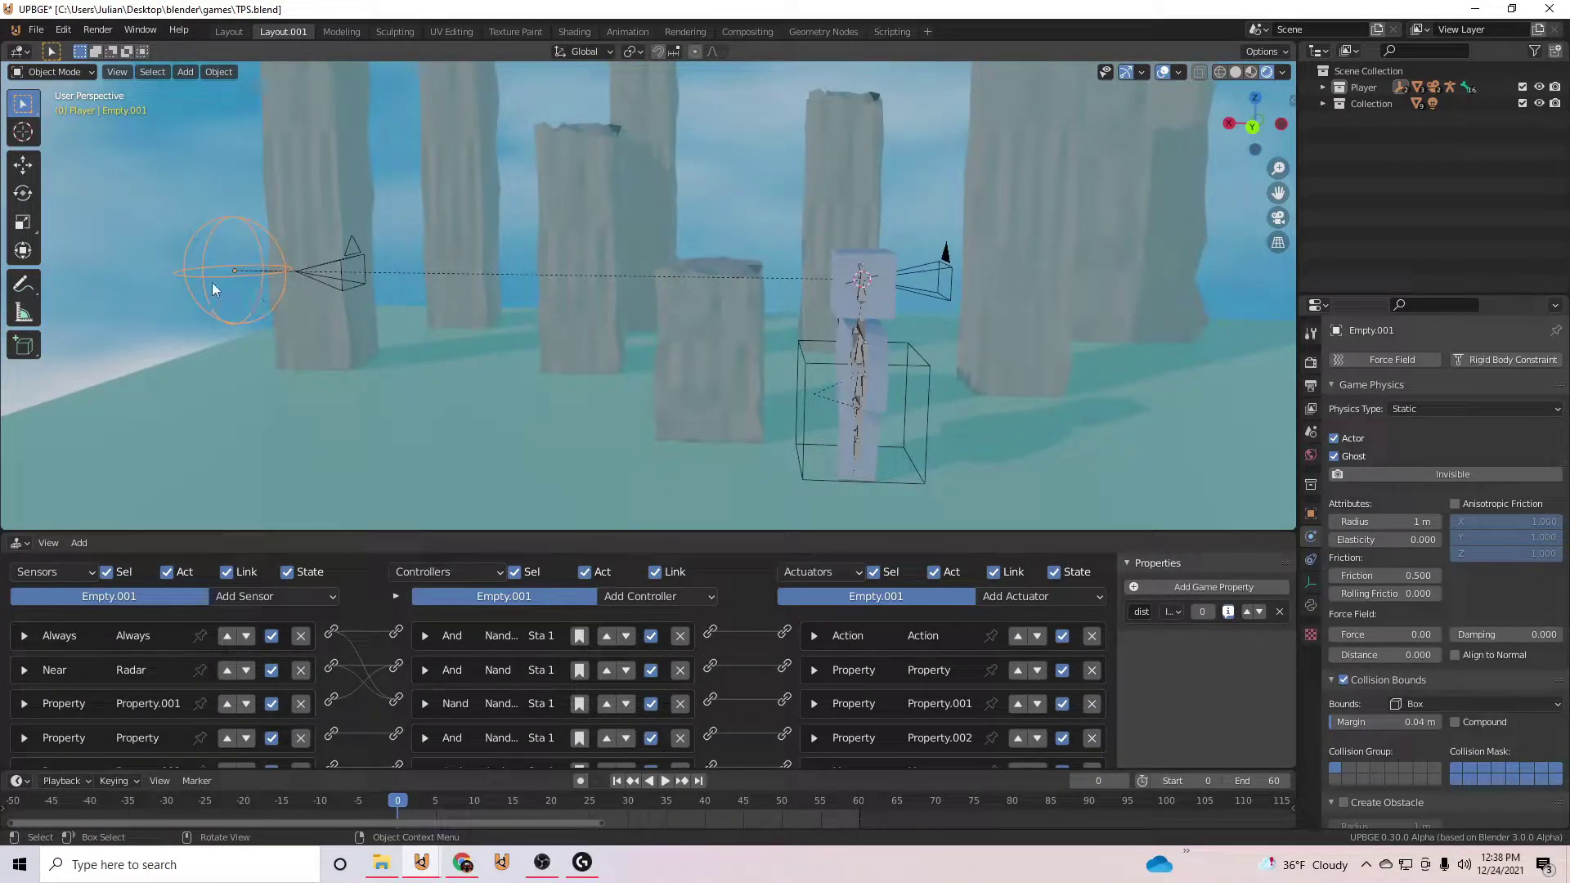
middle_click_drag(435, 394, 439, 306)
scroll(439, 306, "up", 3)
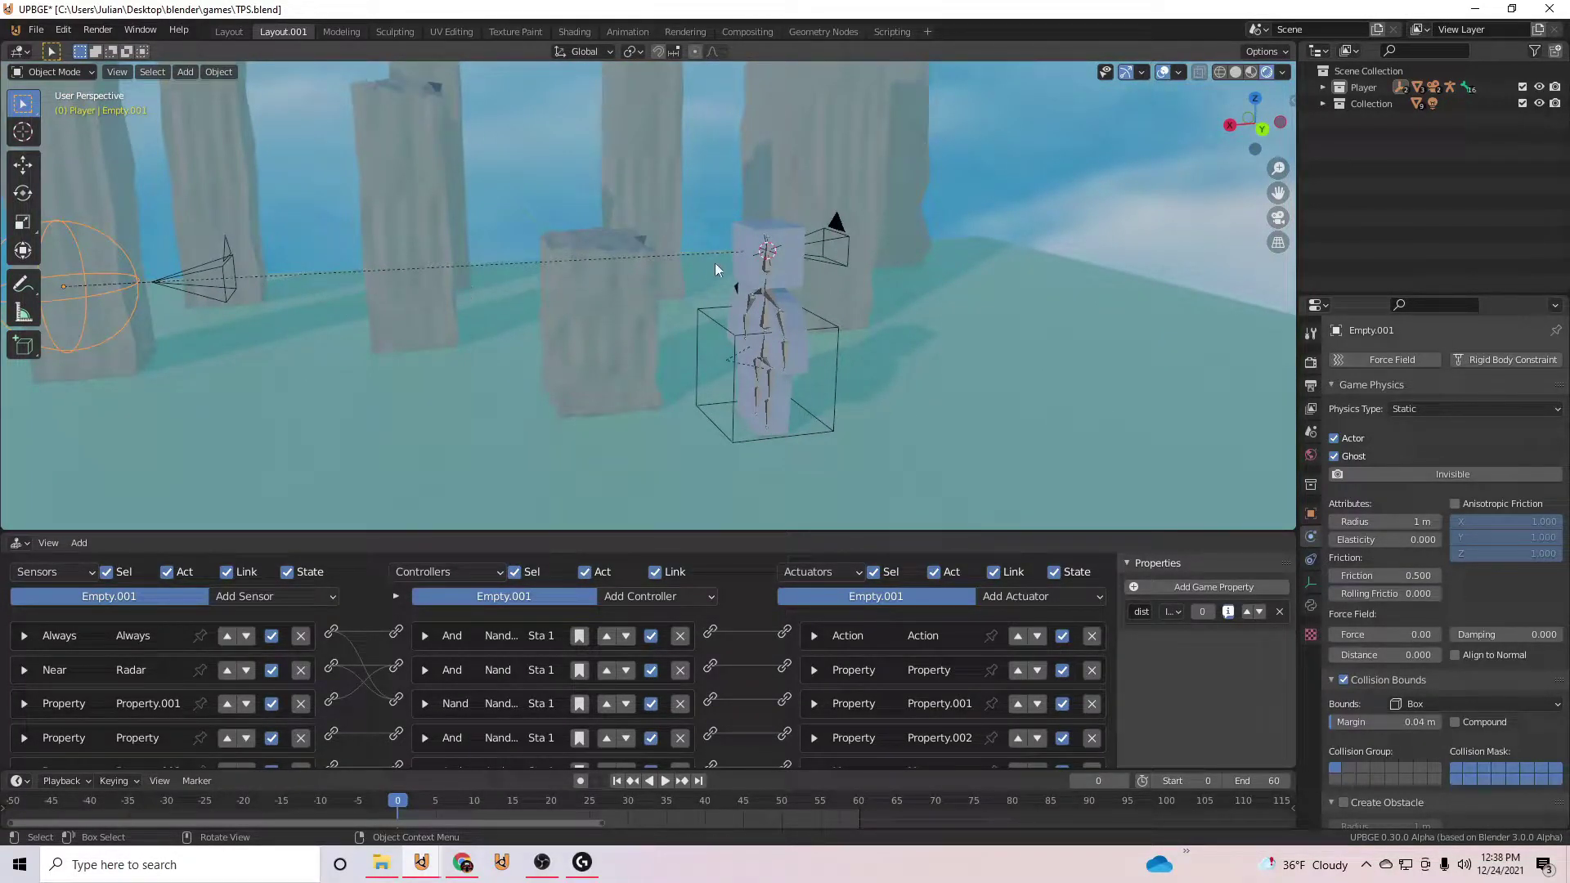
mouse_move(726, 263)
middle_mouse_down()
mouse_move(737, 243)
mouse_move(920, 253)
mouse_move(743, 250)
middle_mouse_up()
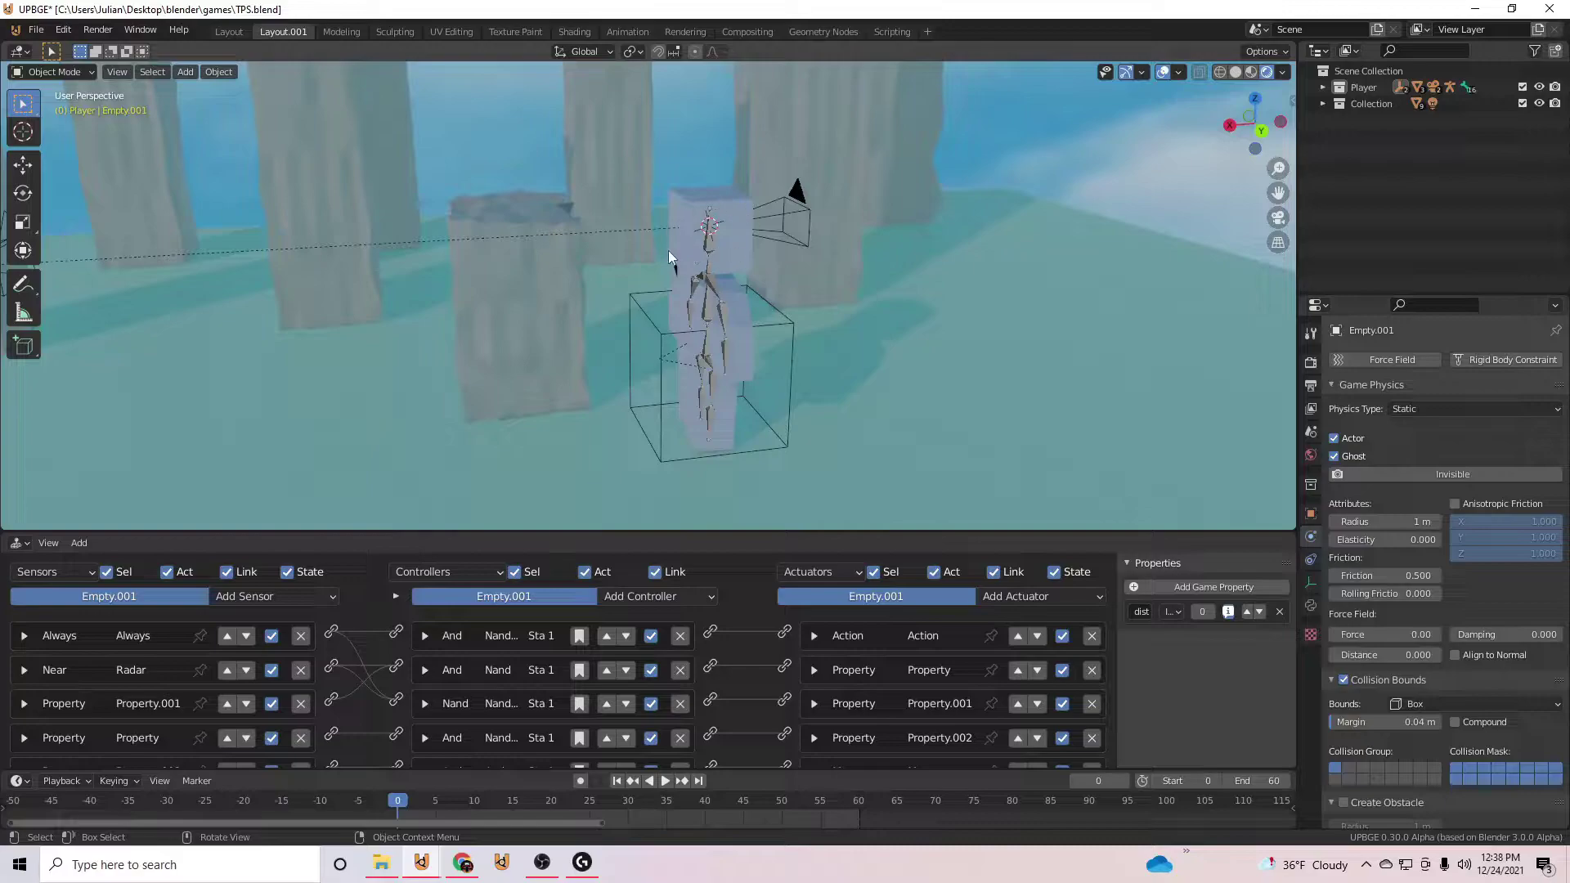
middle_click_drag(714, 200, 836, 229)
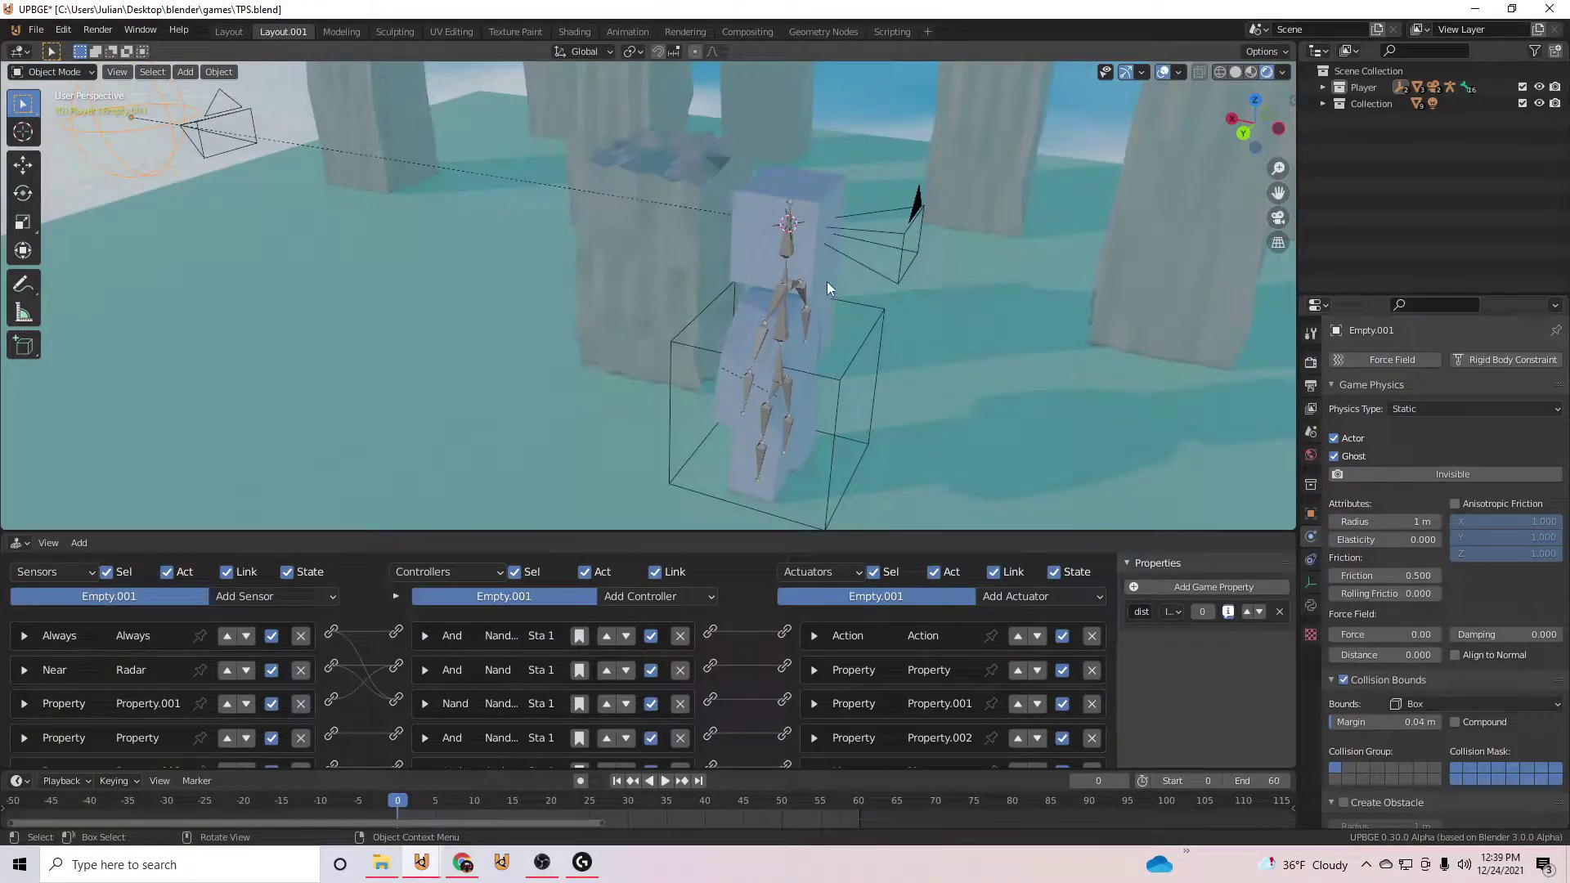
scroll(871, 259, "down", 3)
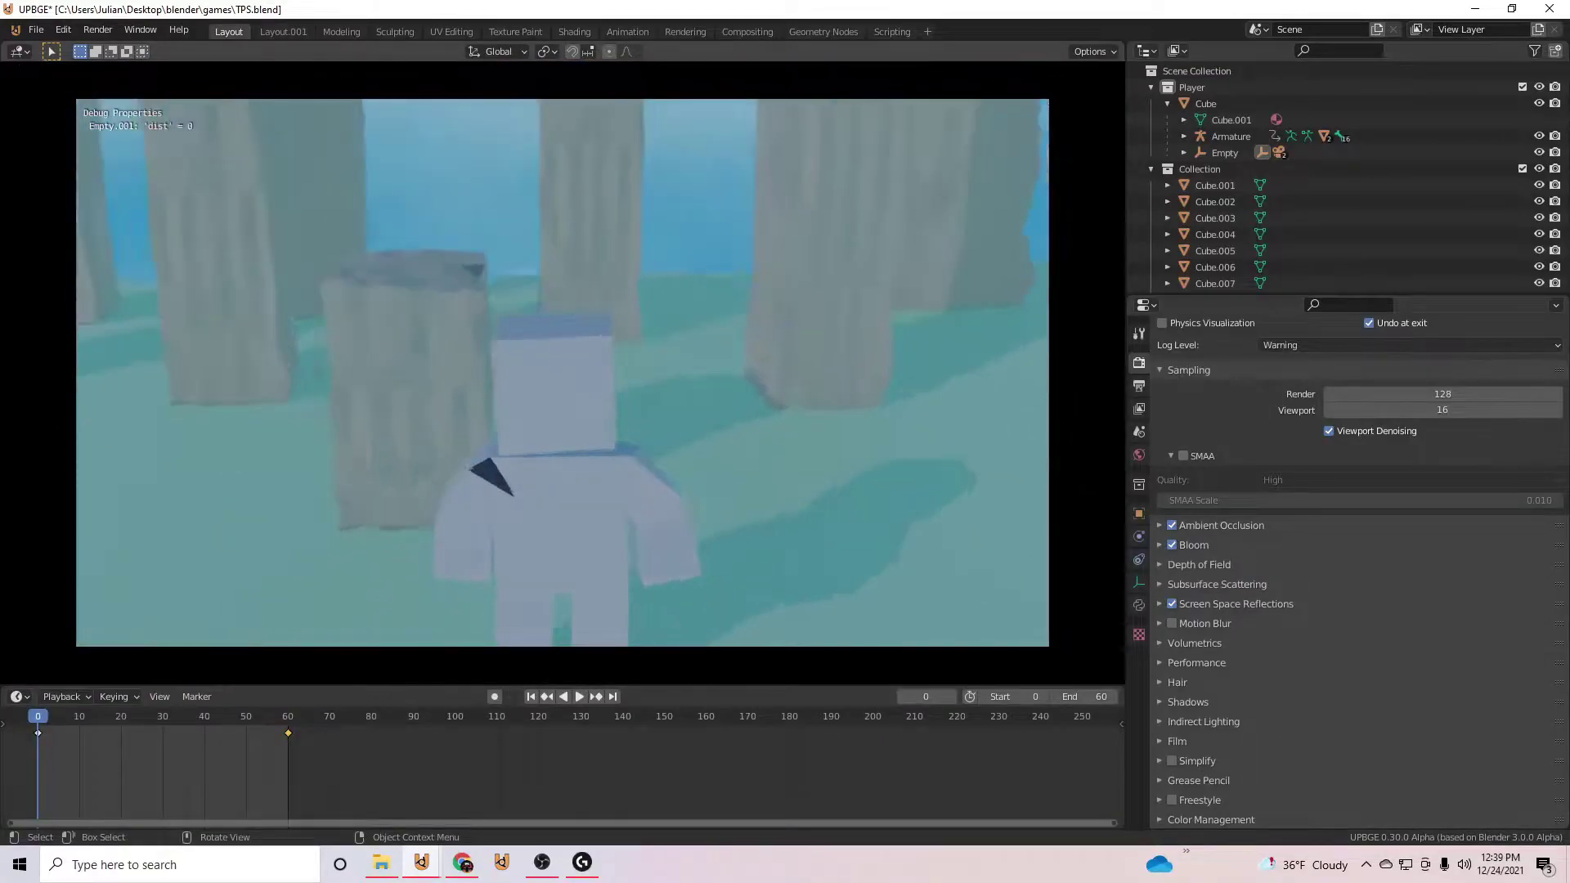
Play-test the game by walking the player around, zooming the camera into first person and back out, and end the test.
key("w")
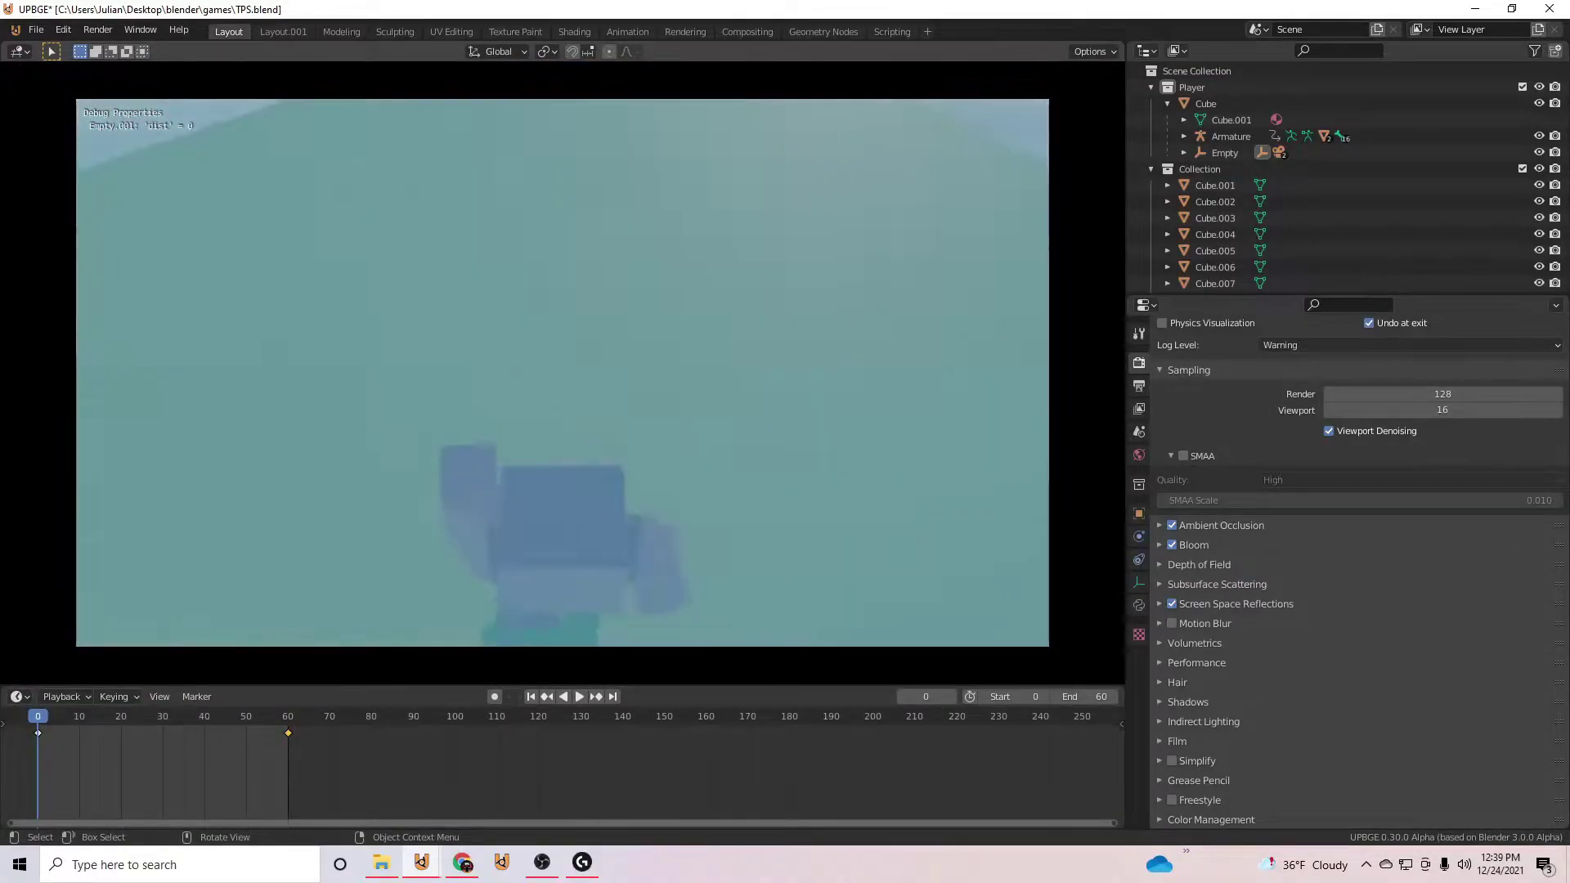
key("w")
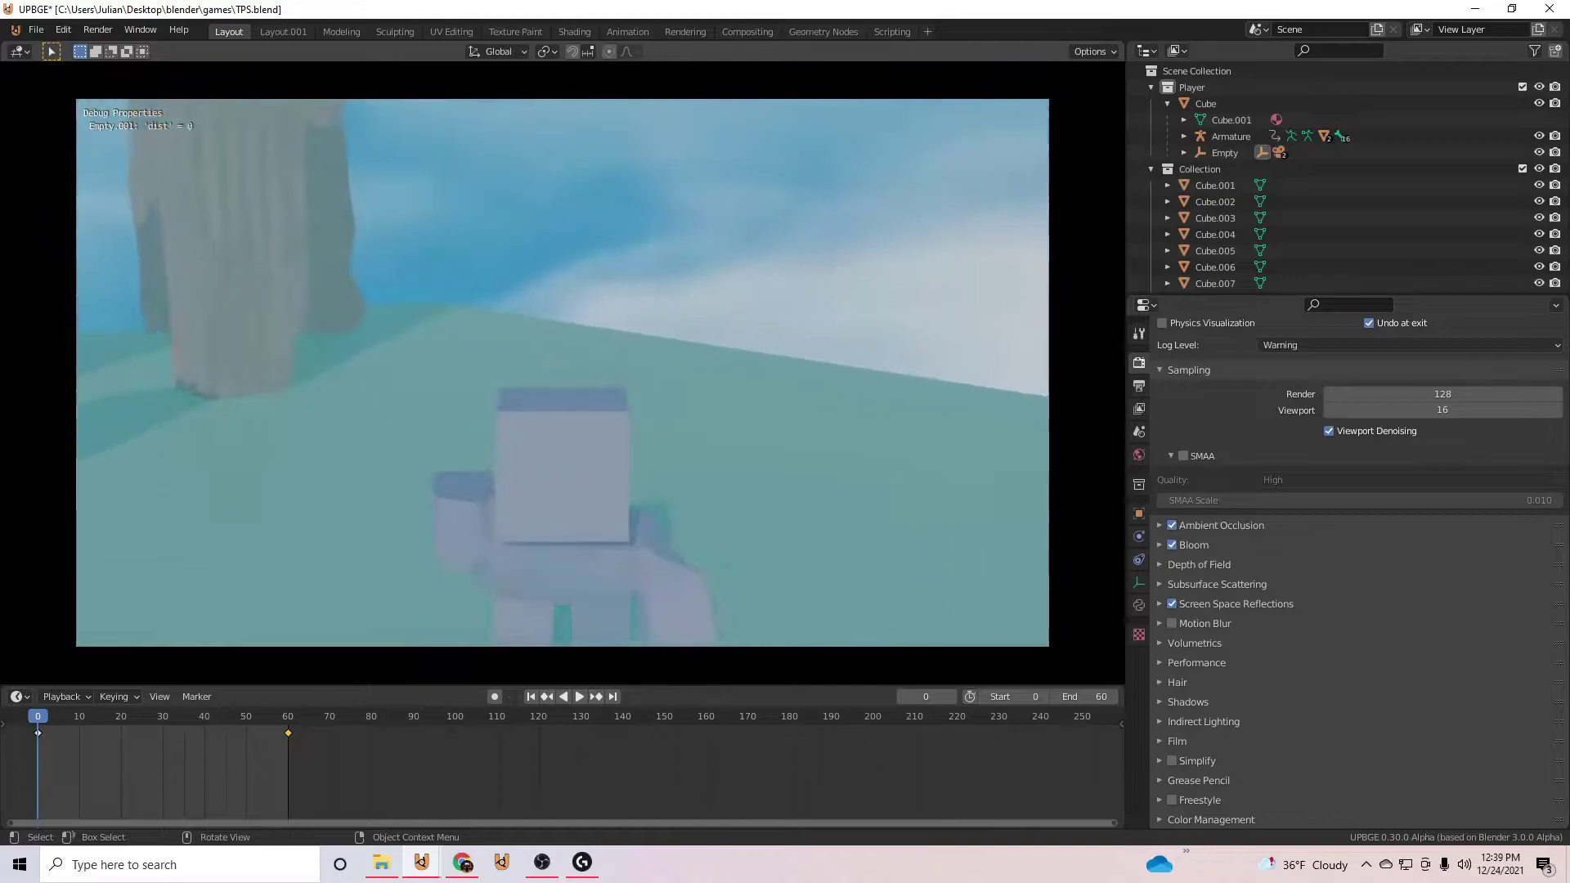
key("w")
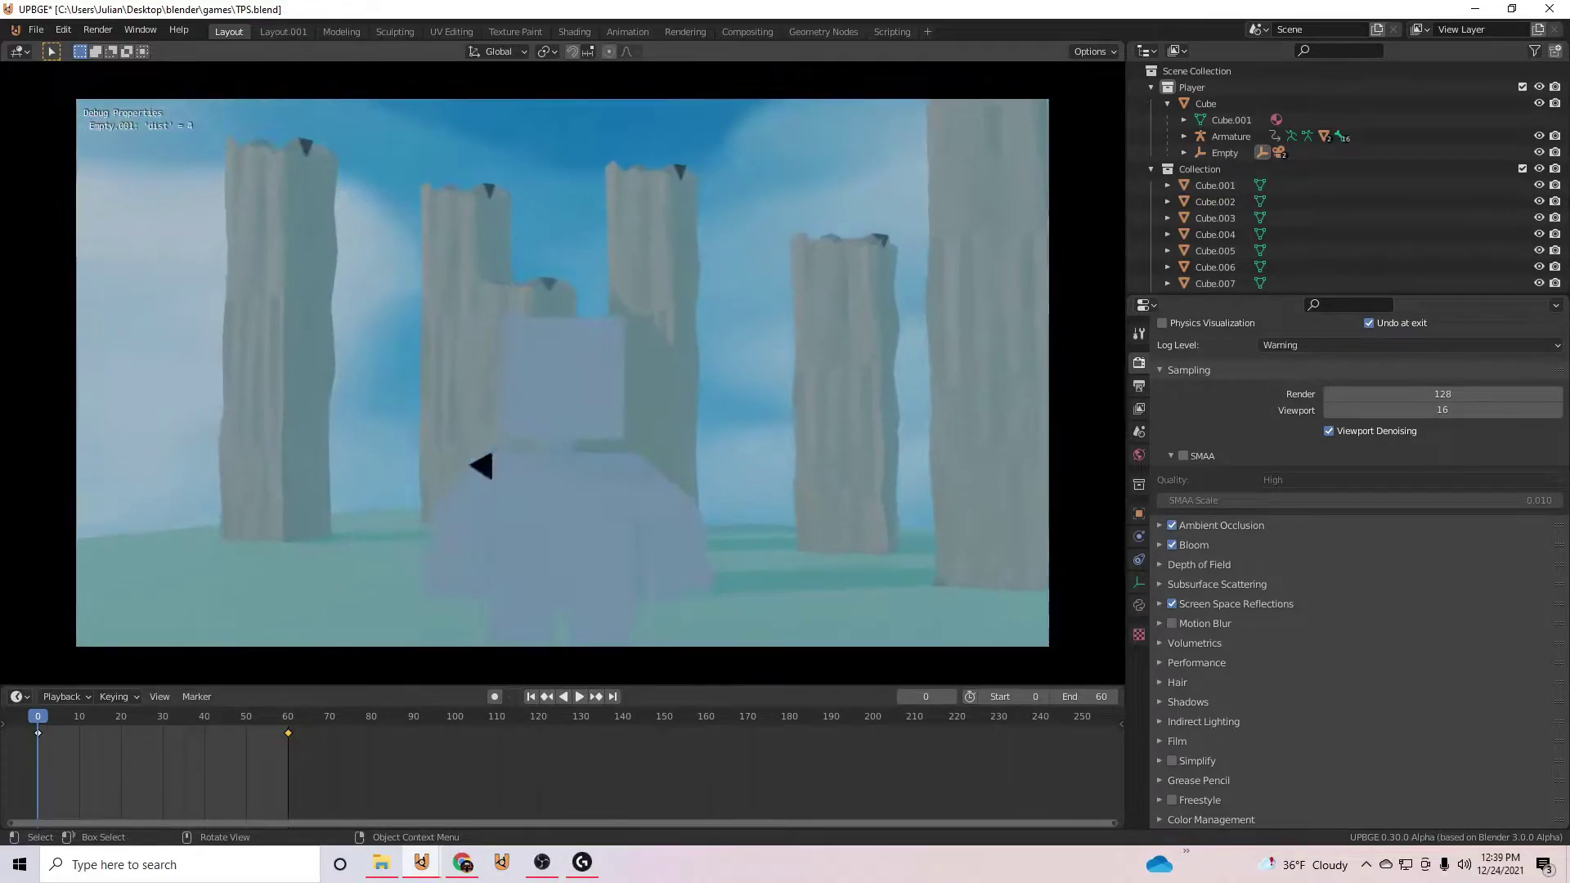
scroll(563, 373, "up", 14)
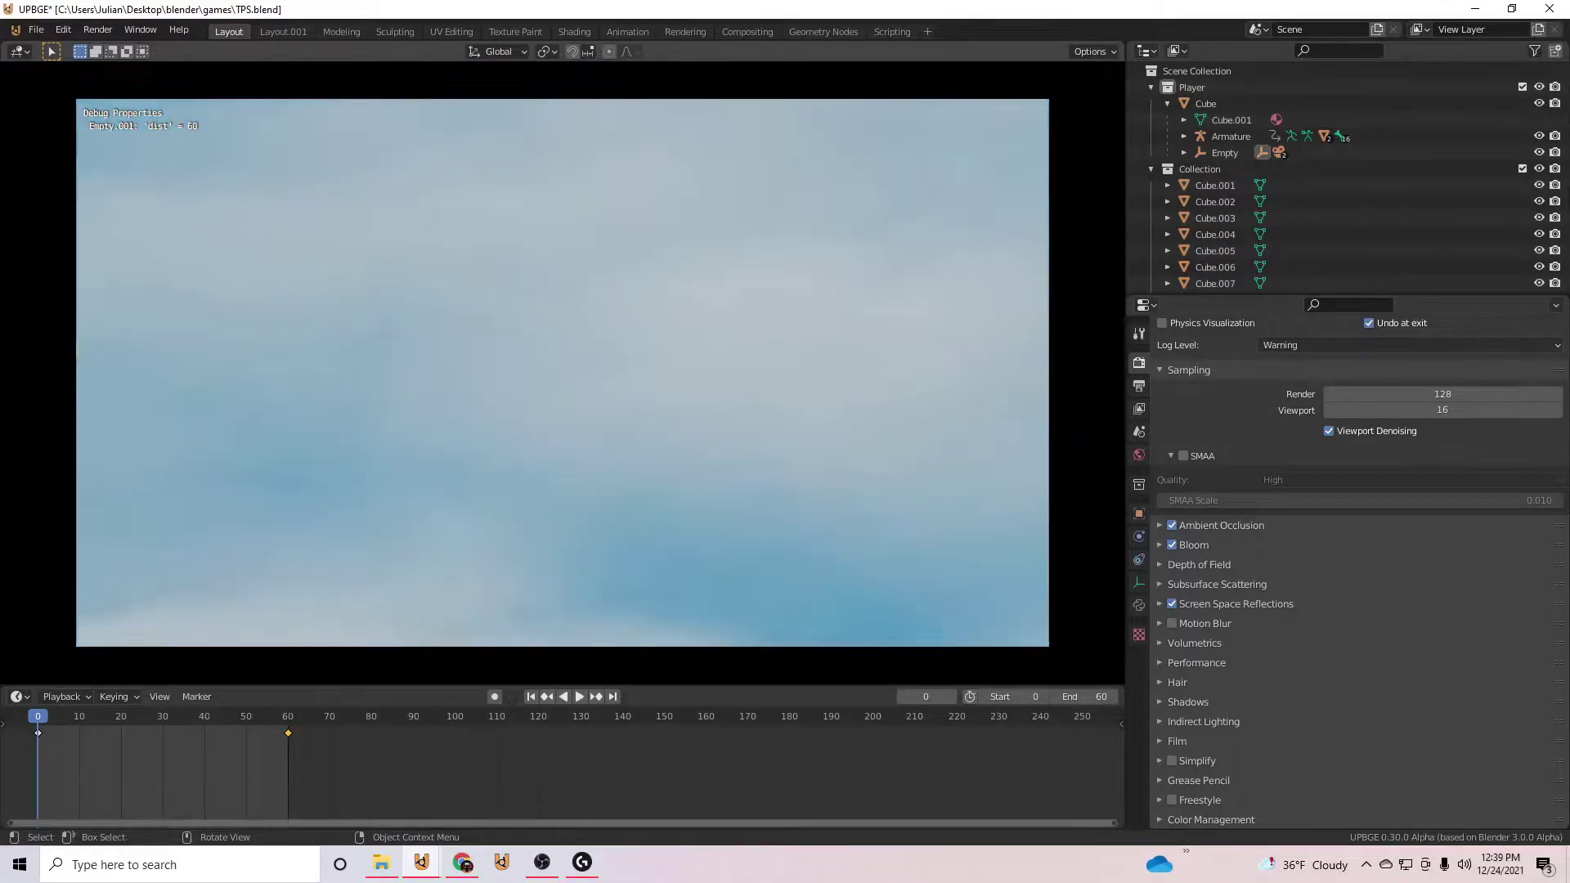
scroll(562, 373, "down", 14)
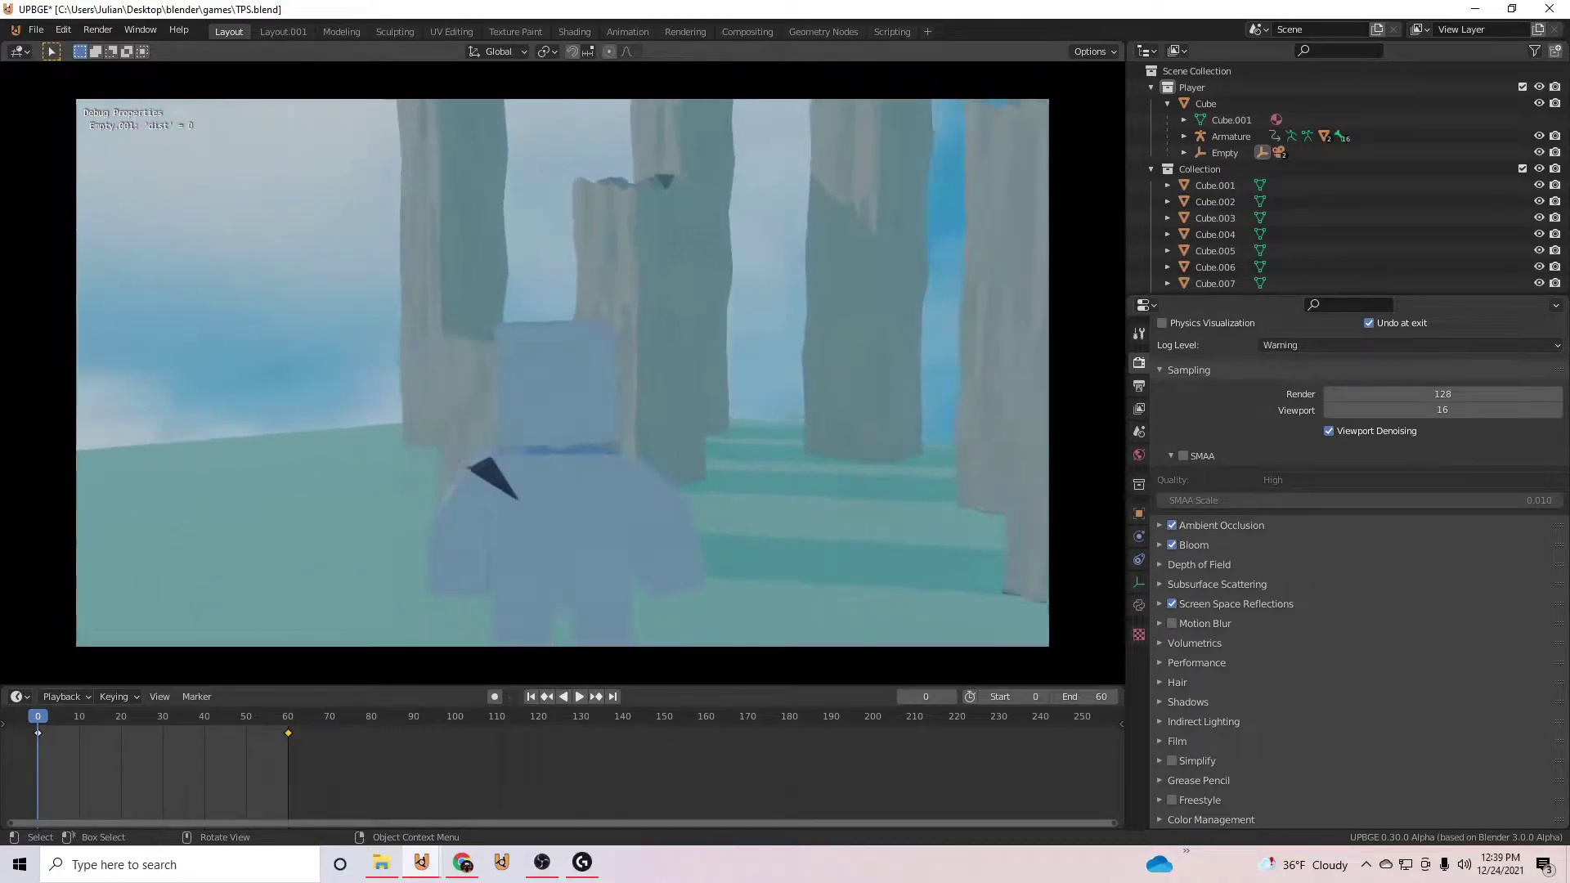
key("w")
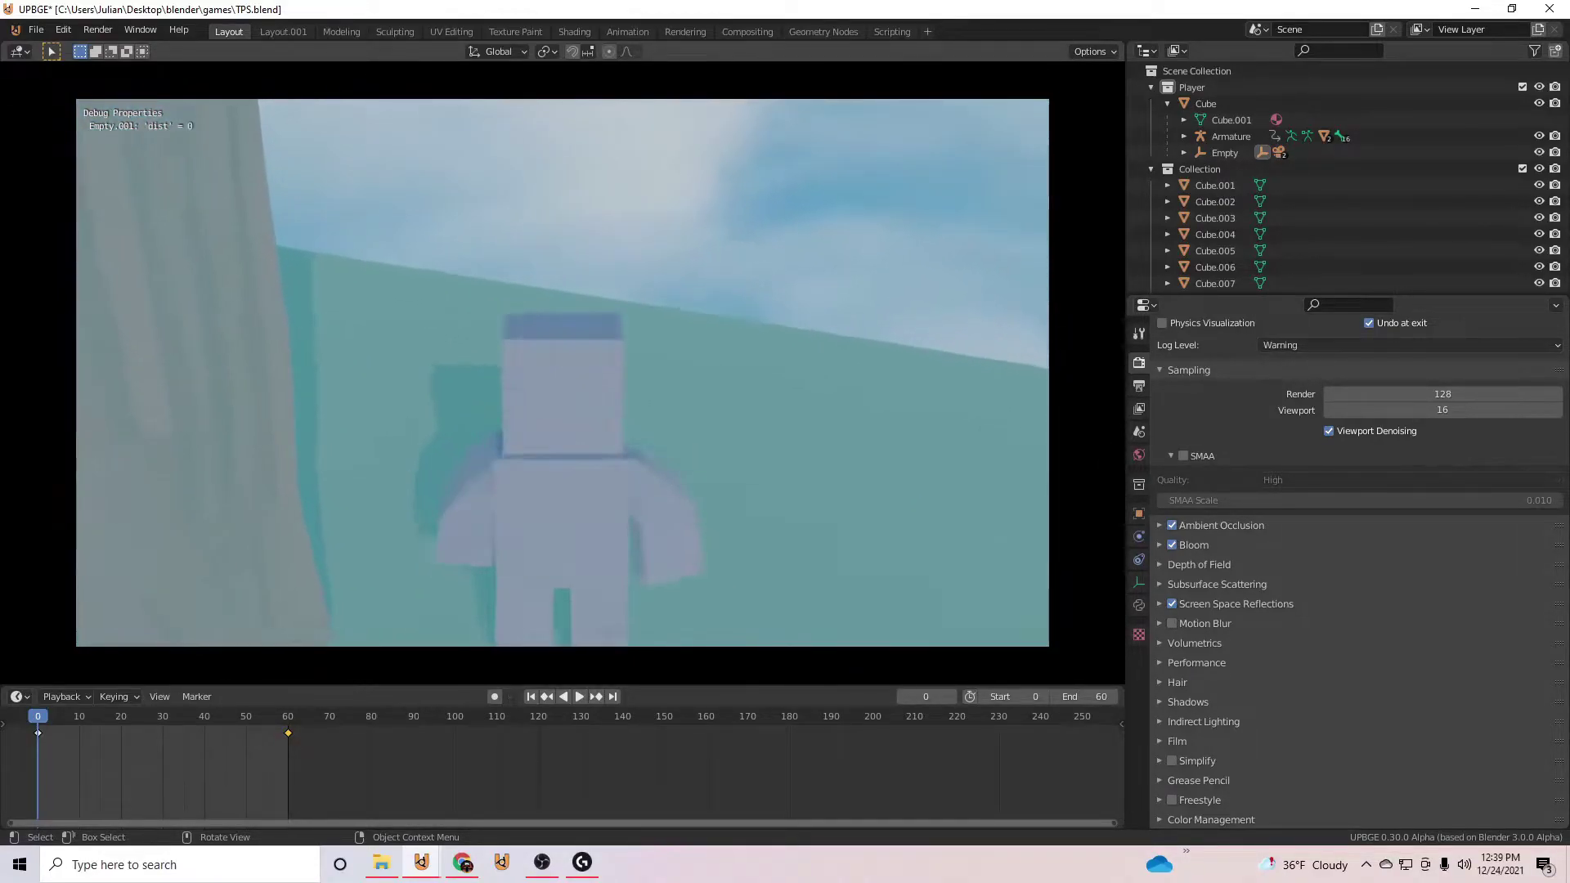
key("w")
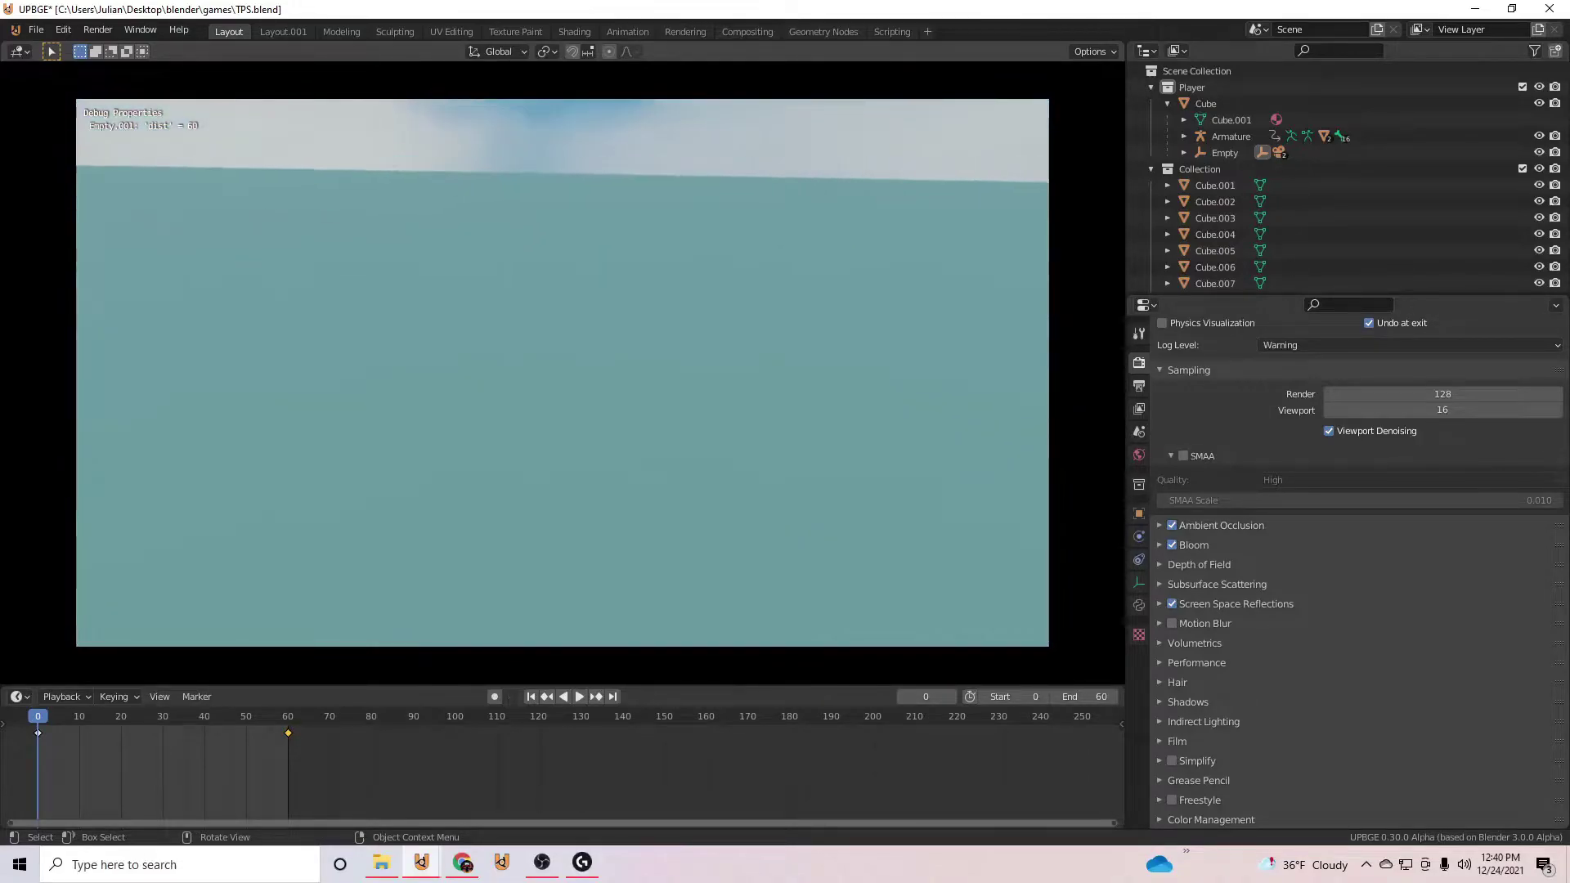
scroll(563, 373, "down", 10)
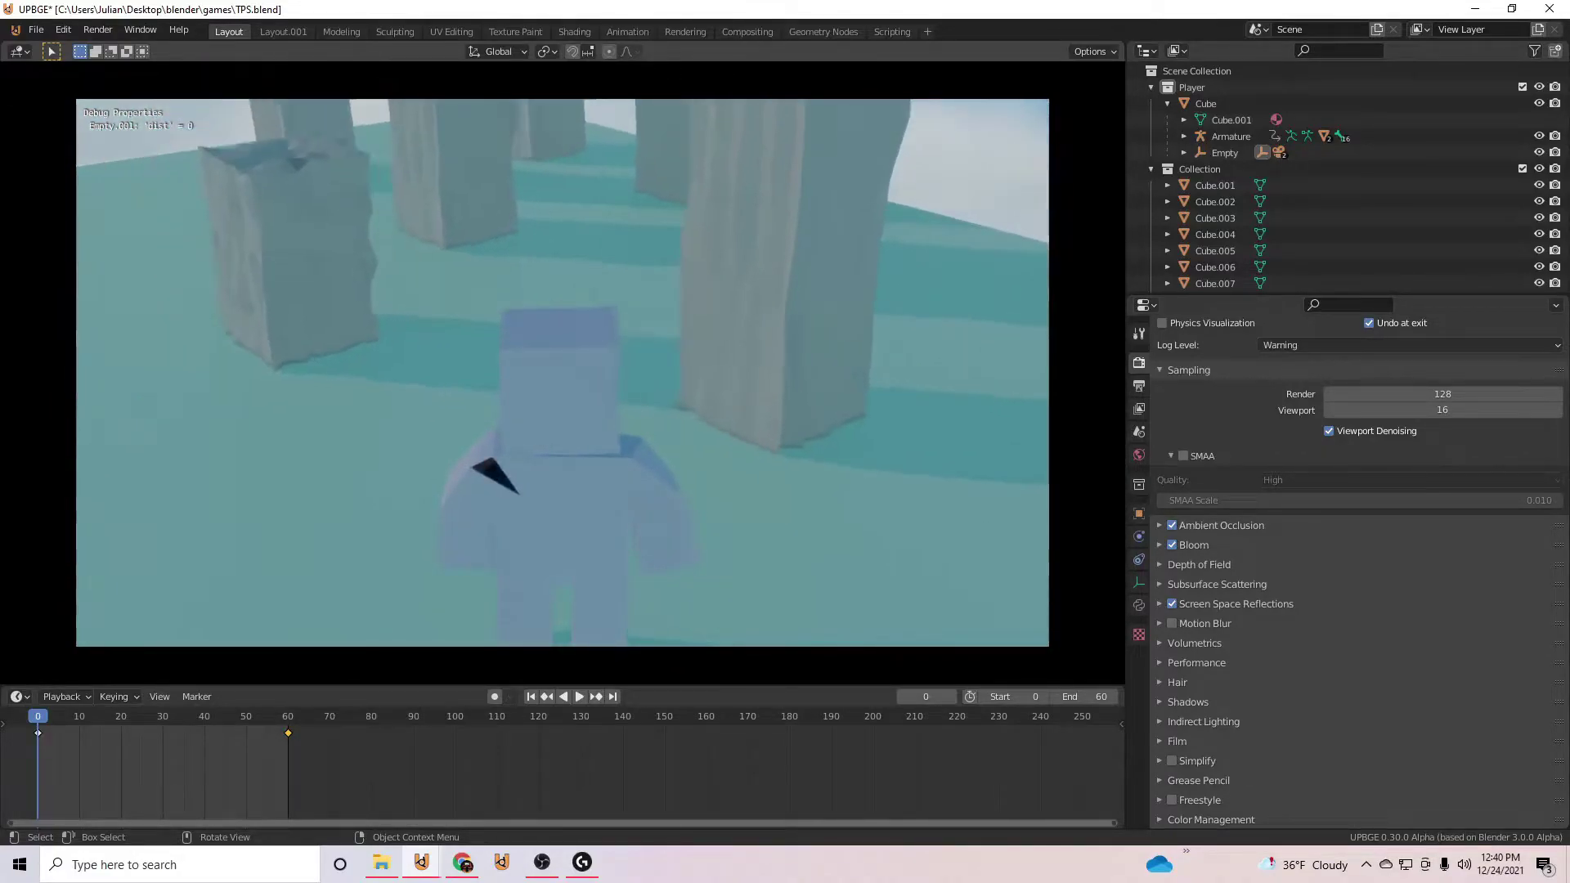
key("Escape")
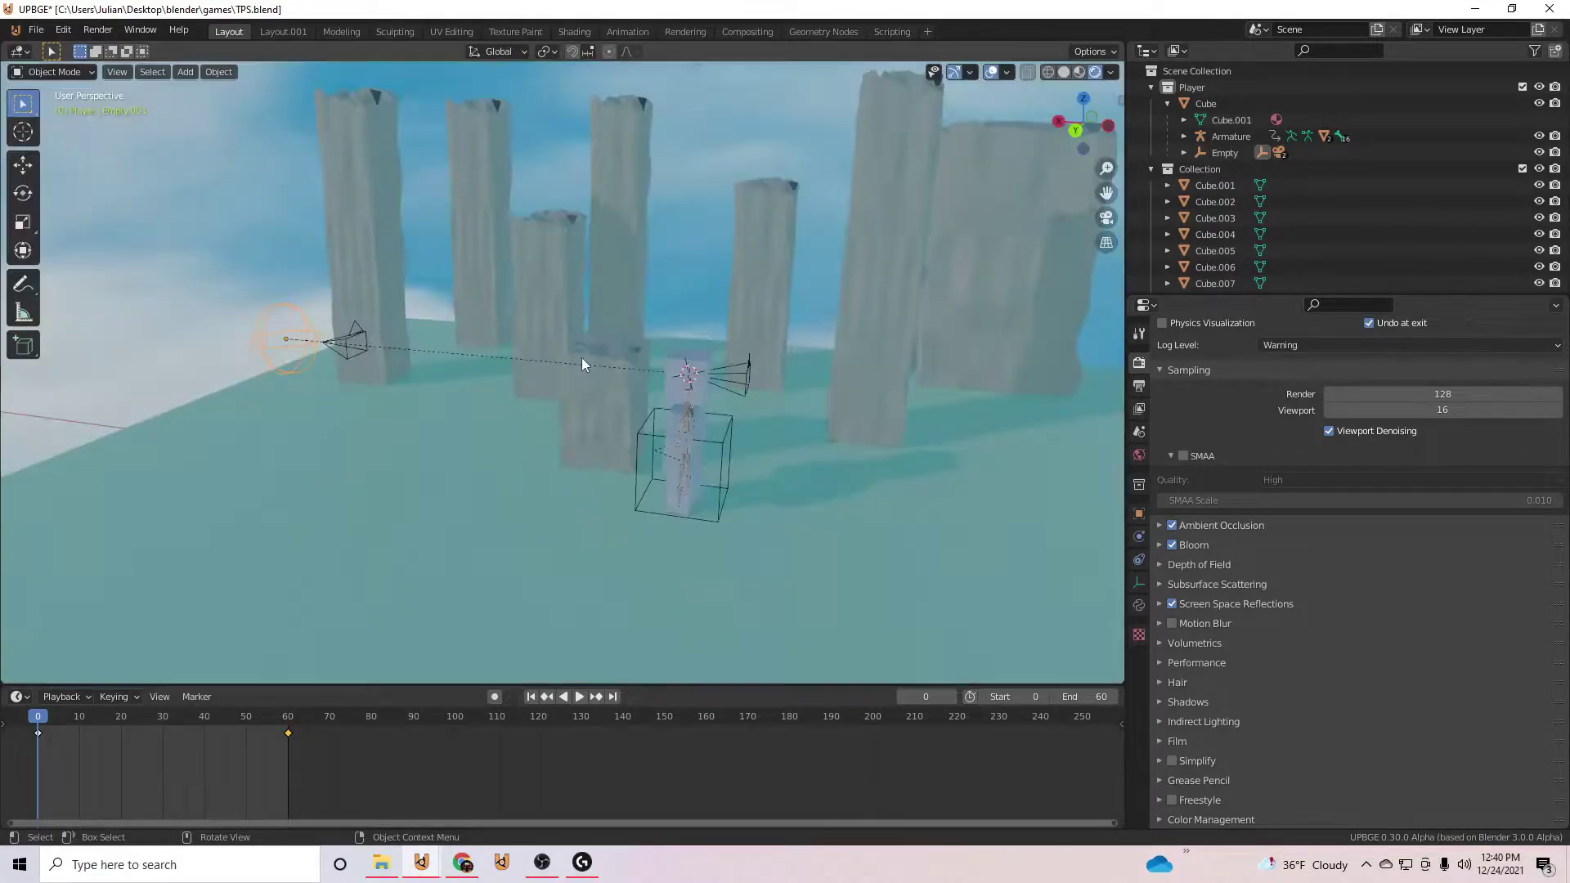
Show the sphere empty's logic bricks in the Layout.001 workspace and collapse the Property.003 sensor.
scroll(362, 347, "up", 3)
middle_click_drag(361, 347, 762, 351, "shift")
scroll(517, 371, "up", 2)
middle_click_drag(511, 373, 757, 455)
left_click(291, 32)
scroll(714, 353, "down", 5)
scroll(616, 654, "down", 4)
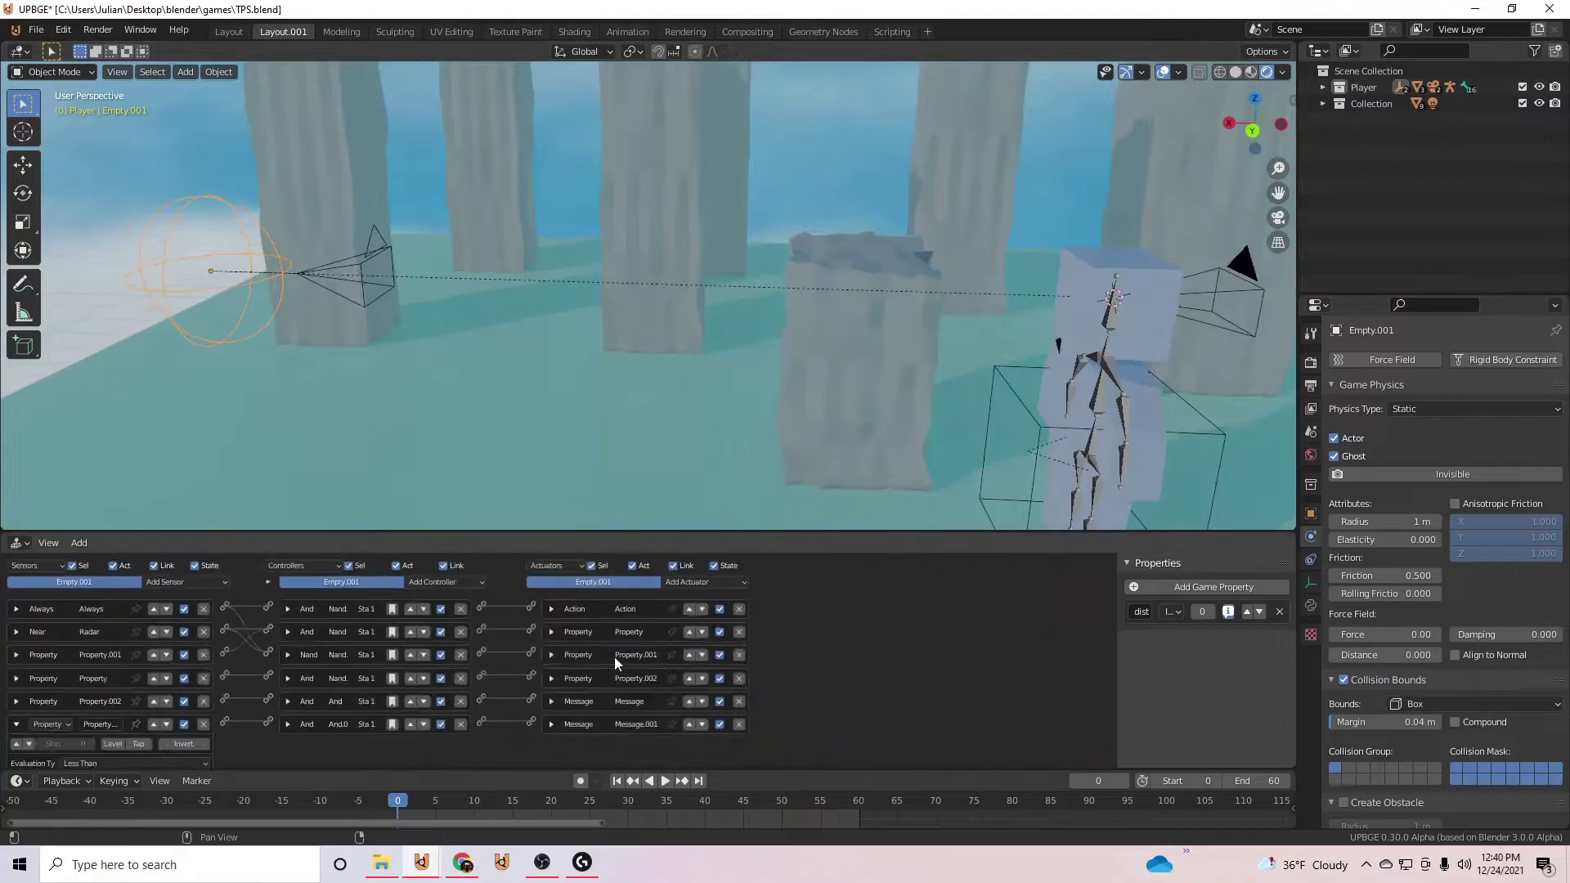
scroll(530, 647, "up", 1)
left_click(21, 701)
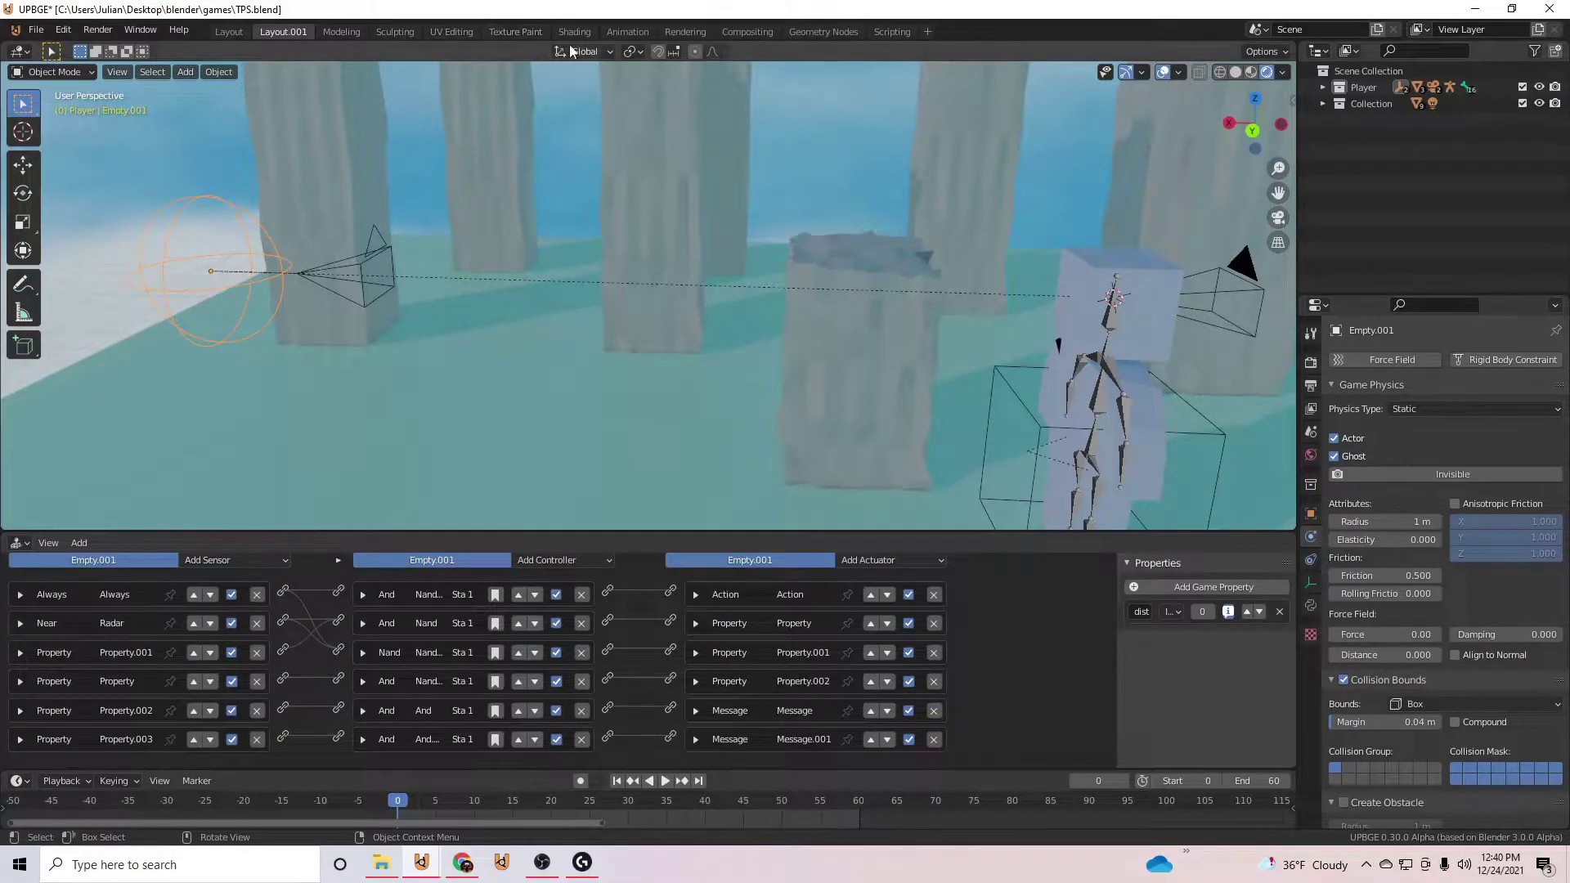
In the Animation workspace, scrub the sphere empty's action to frame 42 and play a short stretch to review its motion toward the head.
left_click(639, 32)
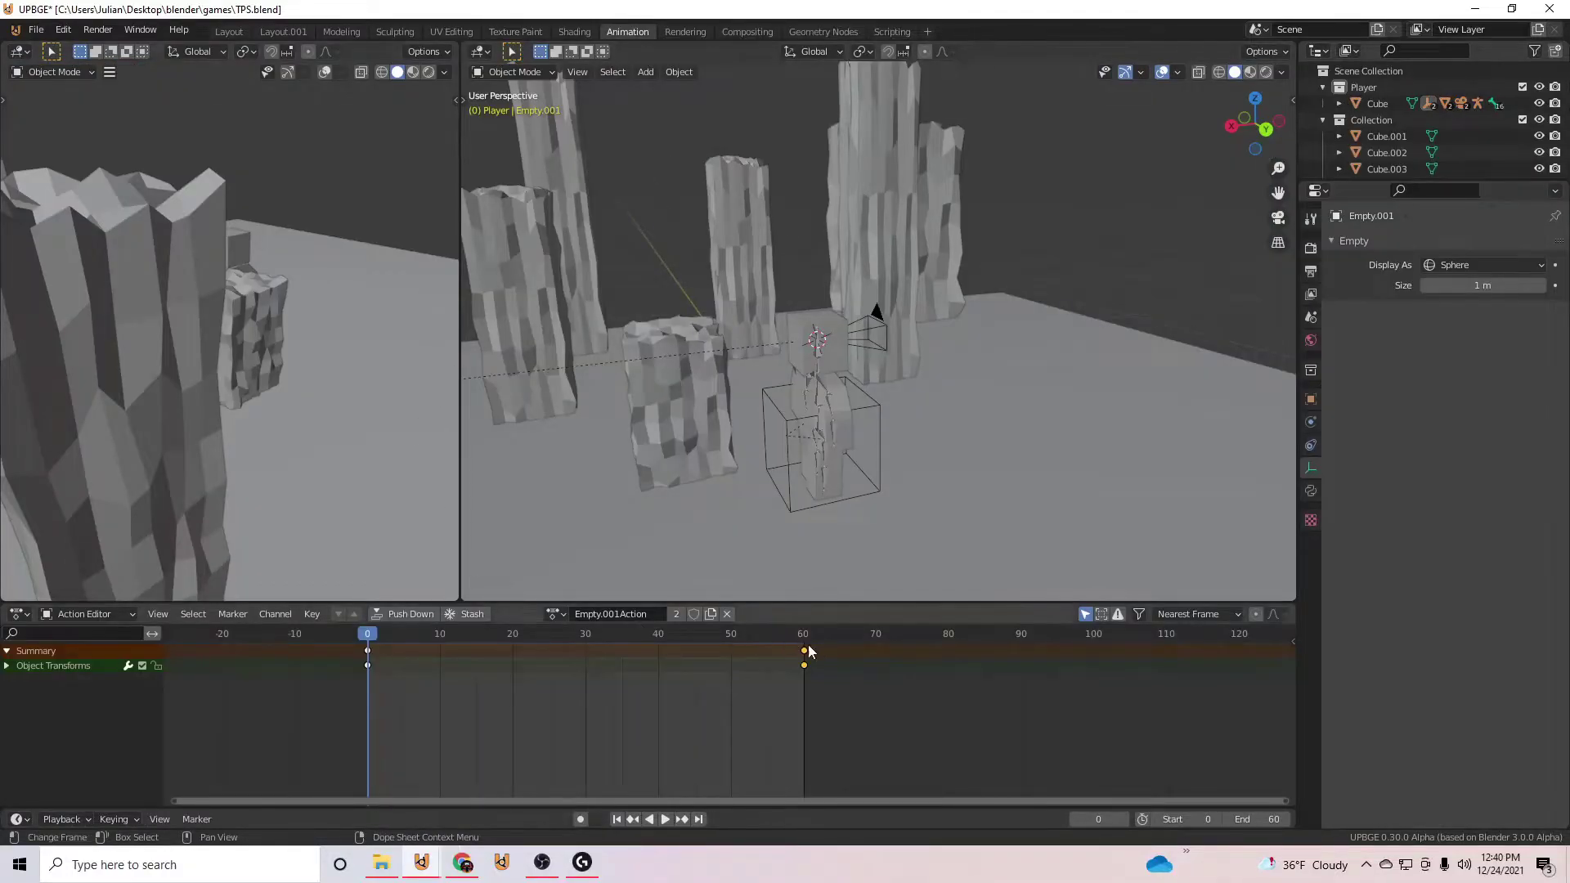
left_click_drag(373, 644, 673, 605)
scroll(741, 432, "down", 3)
scroll(867, 432, "up", 7)
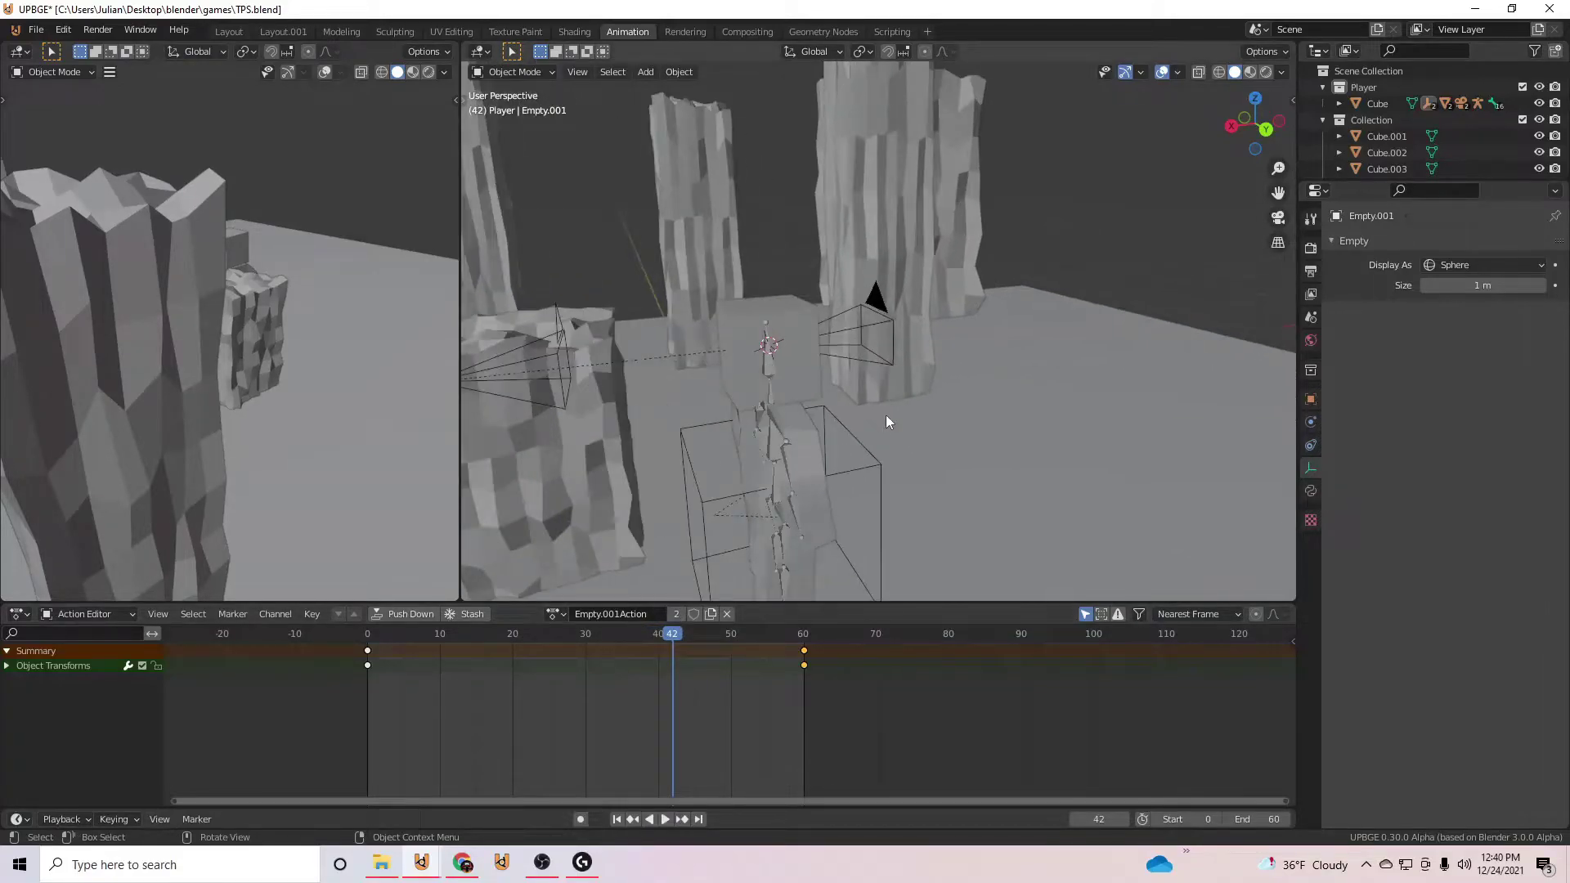
middle_click_drag(818, 411, 789, 391)
key("space")
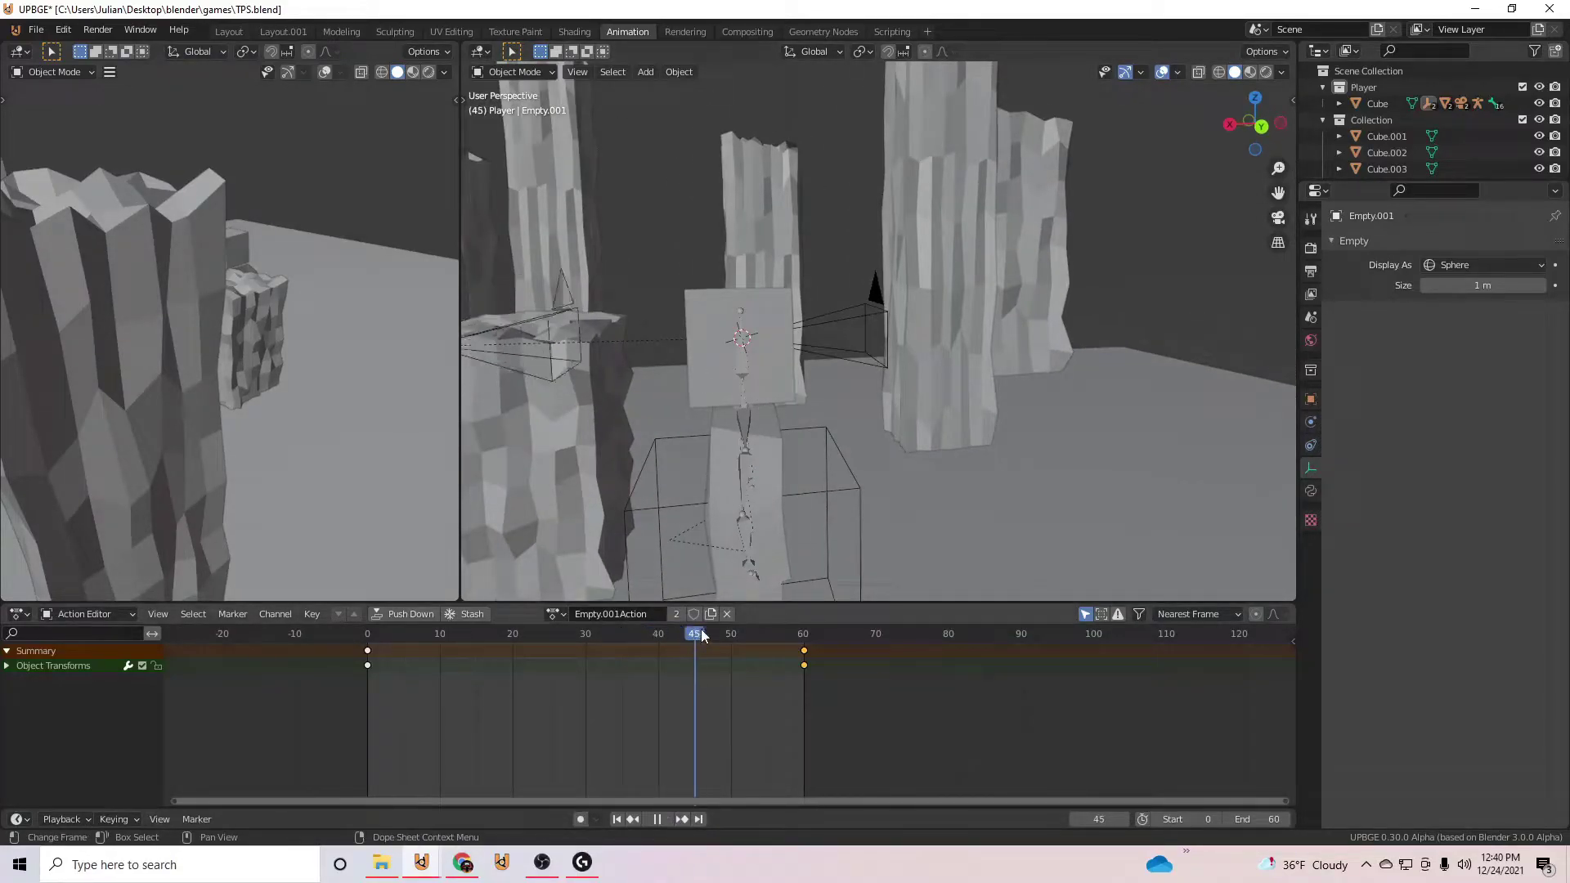
key("space")
scroll(839, 325, "down", 2)
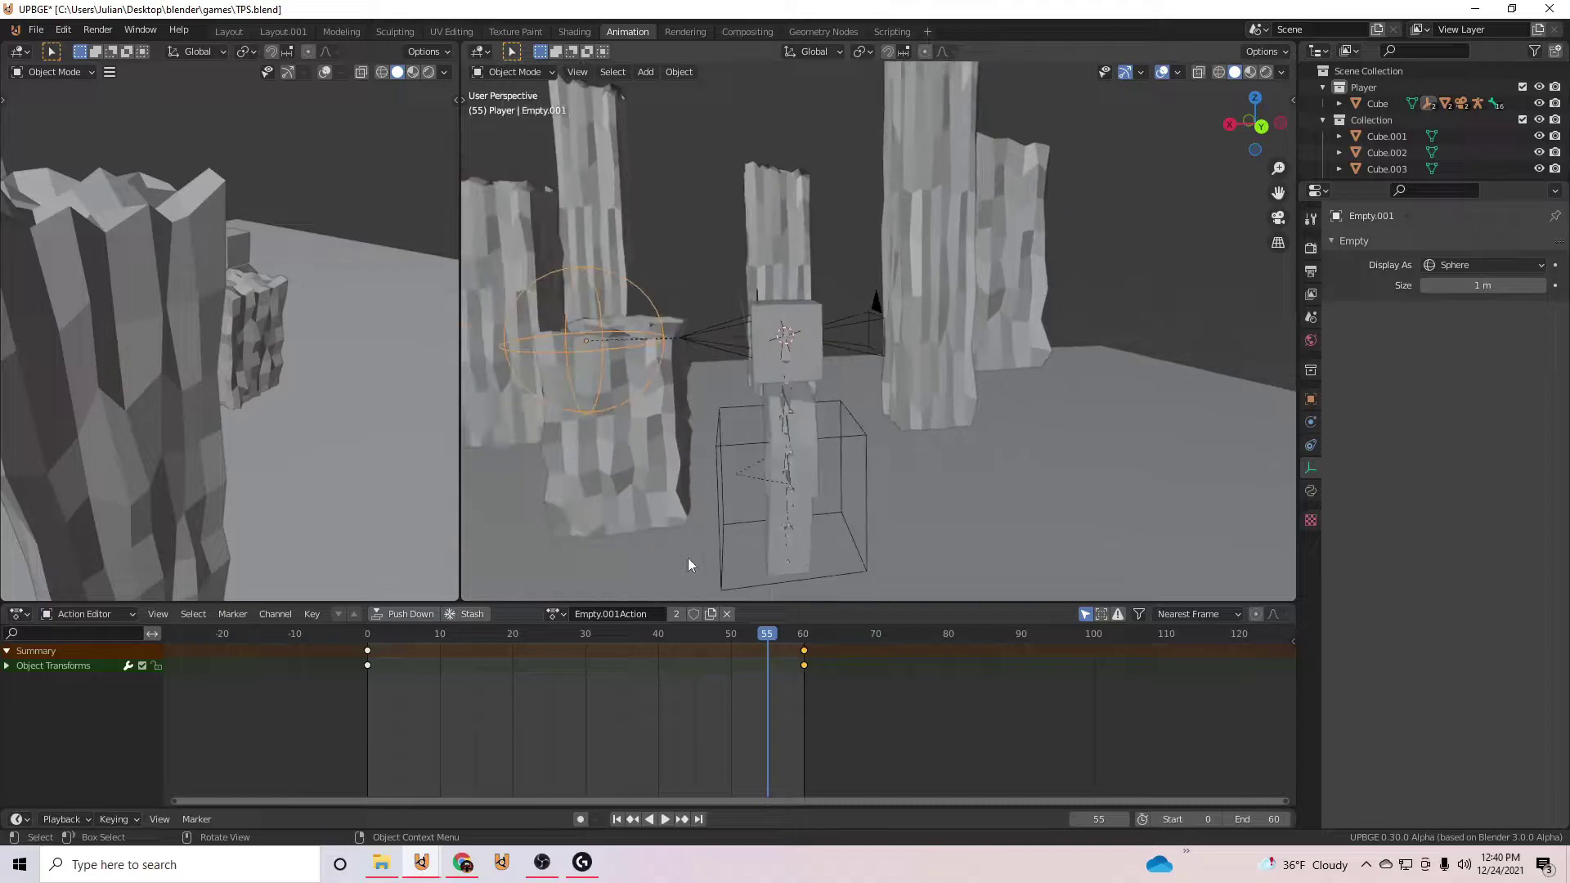
Select the FPS camera, return to the Layout.001 workspace and inspect the head's FPS and TPS message logic bricks.
left_click(862, 313)
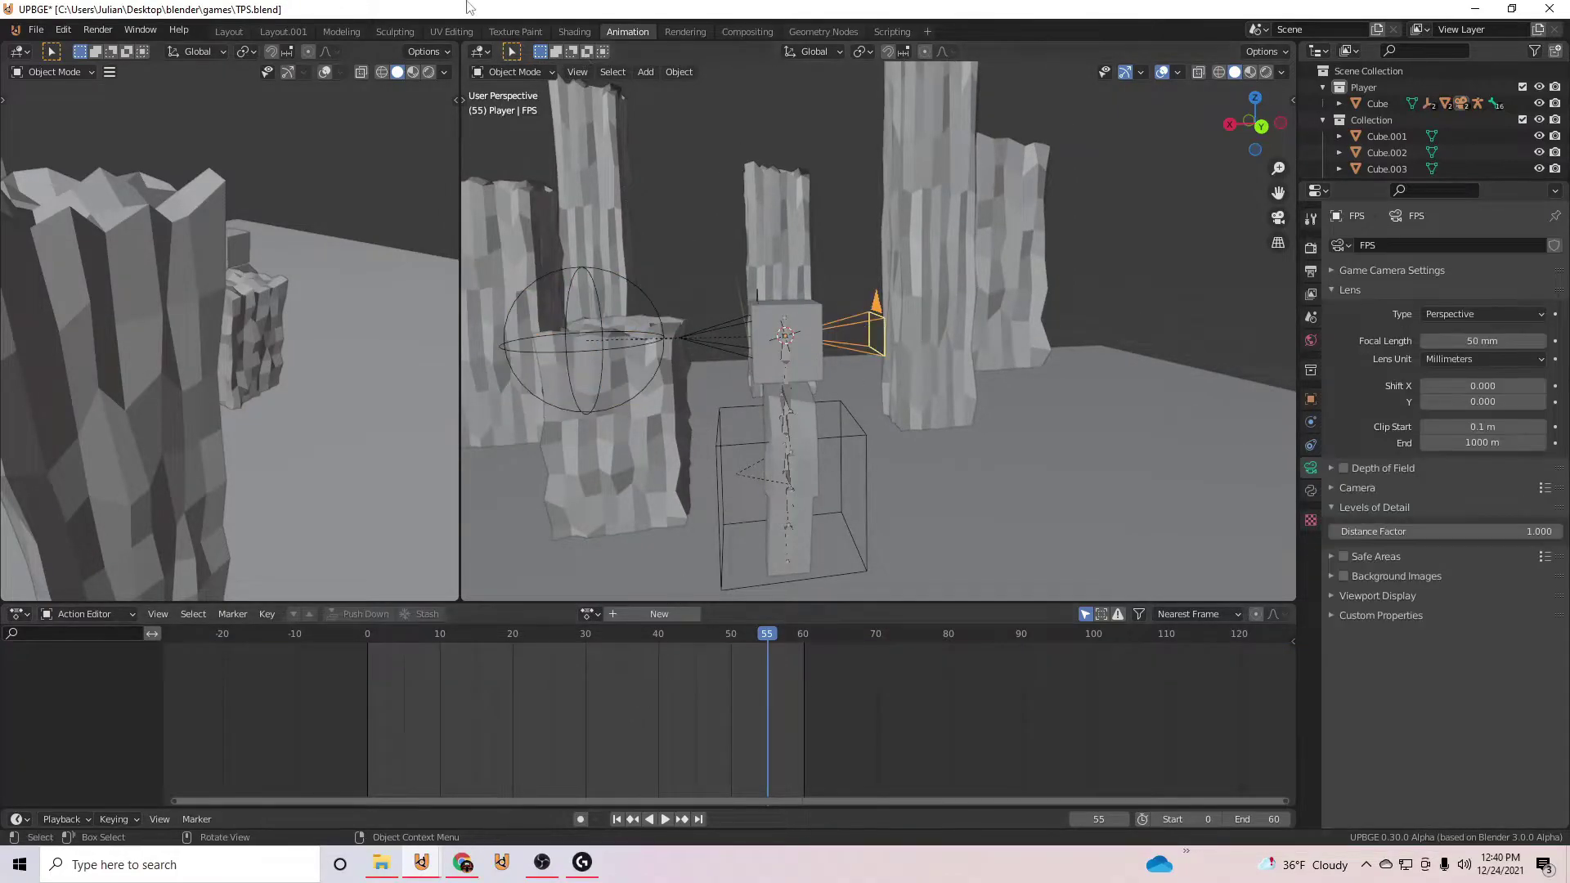
left_click(283, 31)
middle_click_drag(634, 369, 704, 252)
left_click(695, 214)
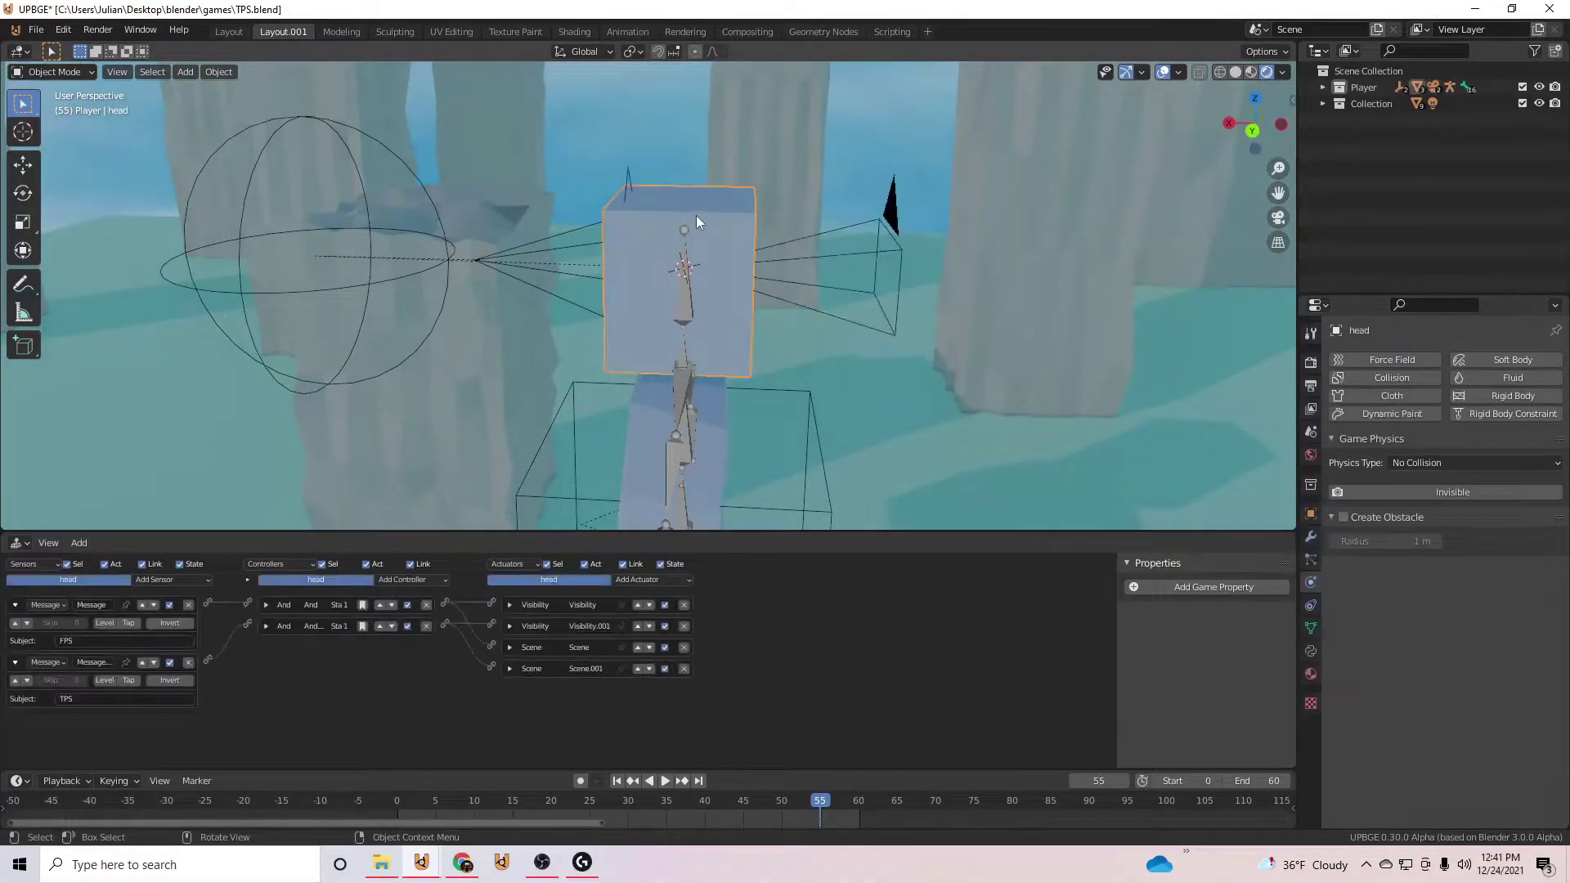
scroll(197, 674, "up", 4)
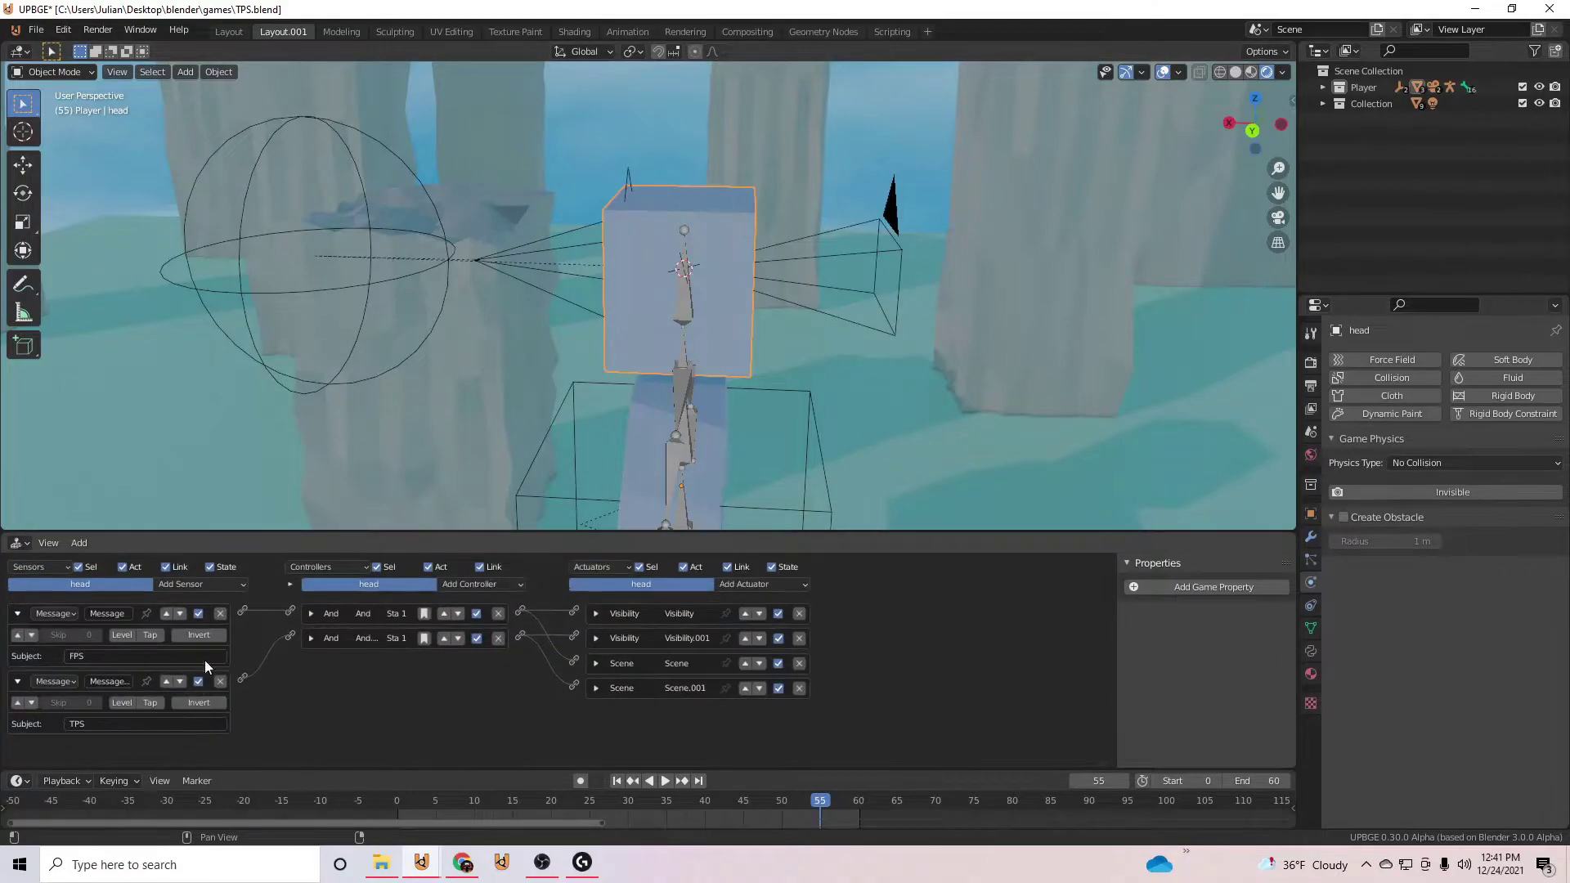
middle_click_drag(255, 645, 260, 631)
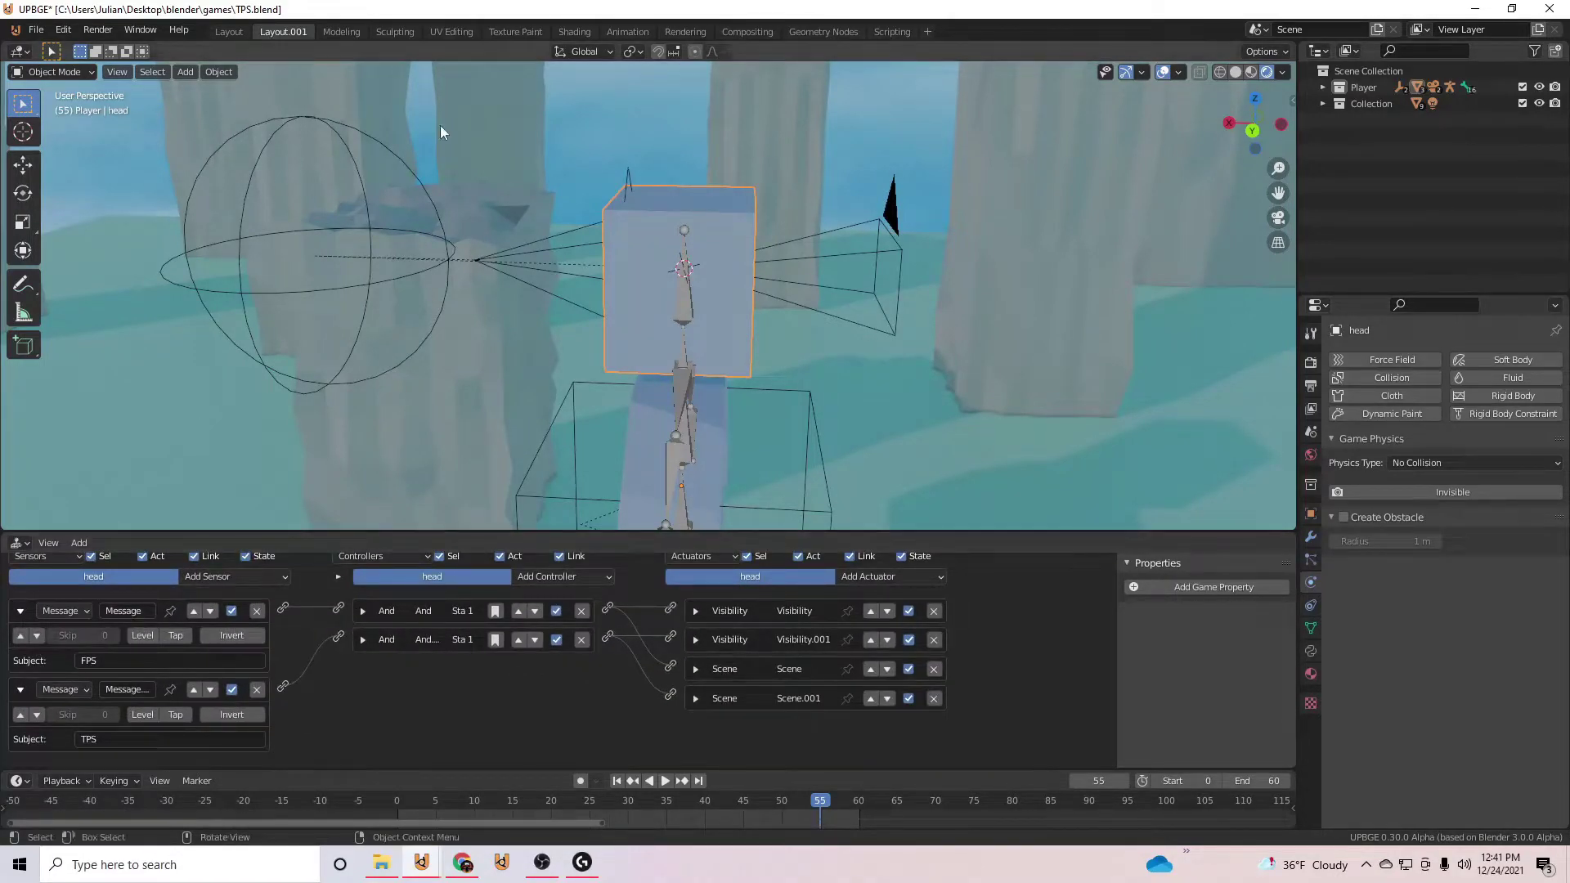
Select the sphere empty and expand its Property.002 sensor to inspect the dist condition.
left_click(342, 118)
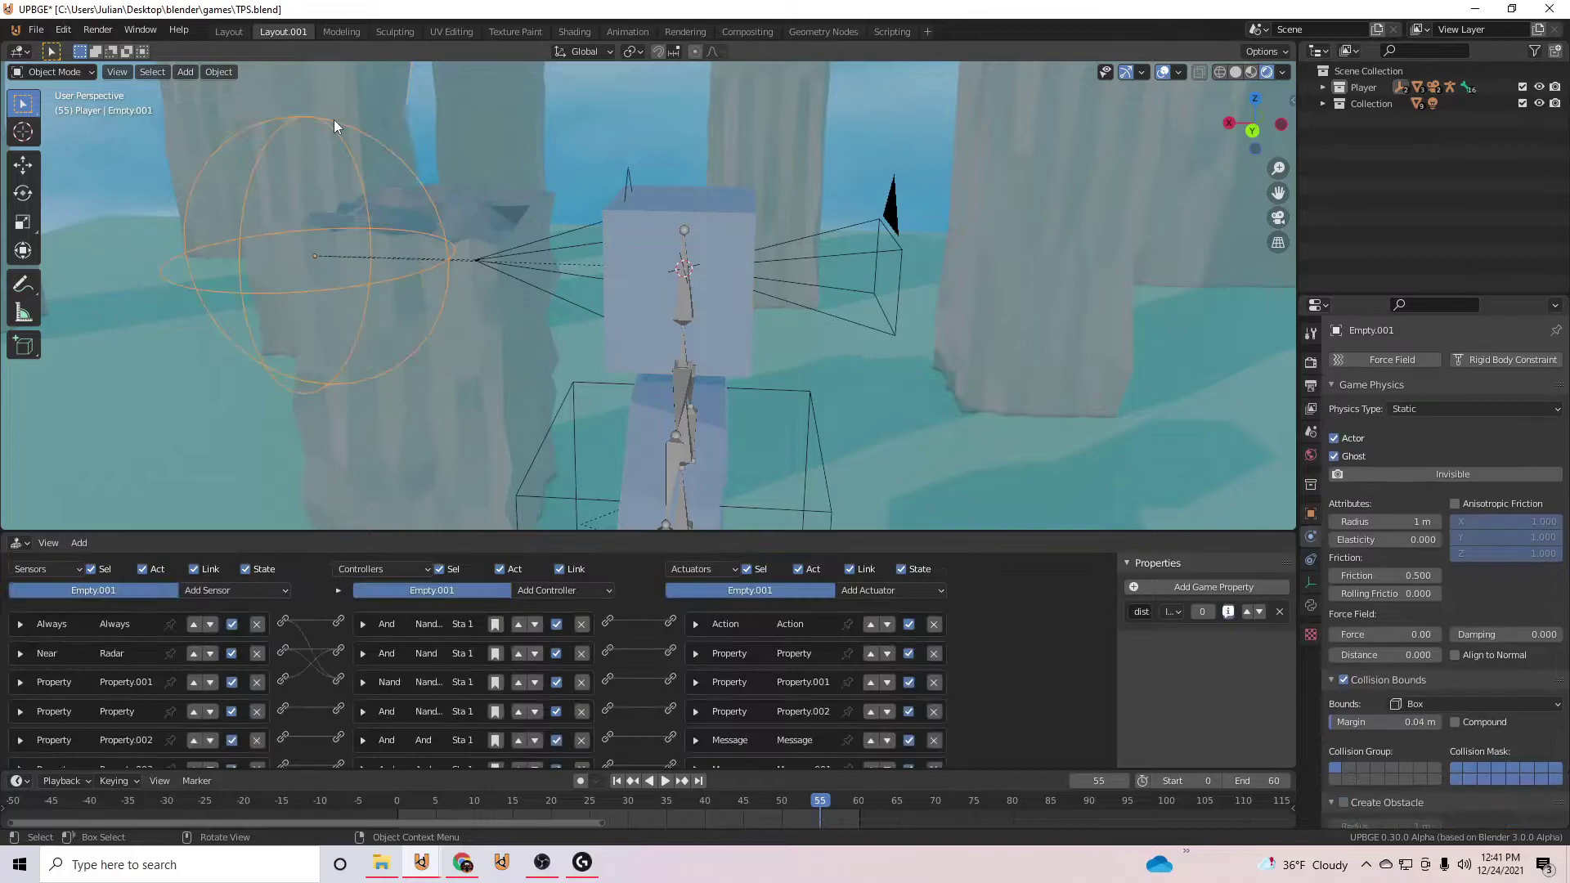
scroll(267, 739, "down", 1)
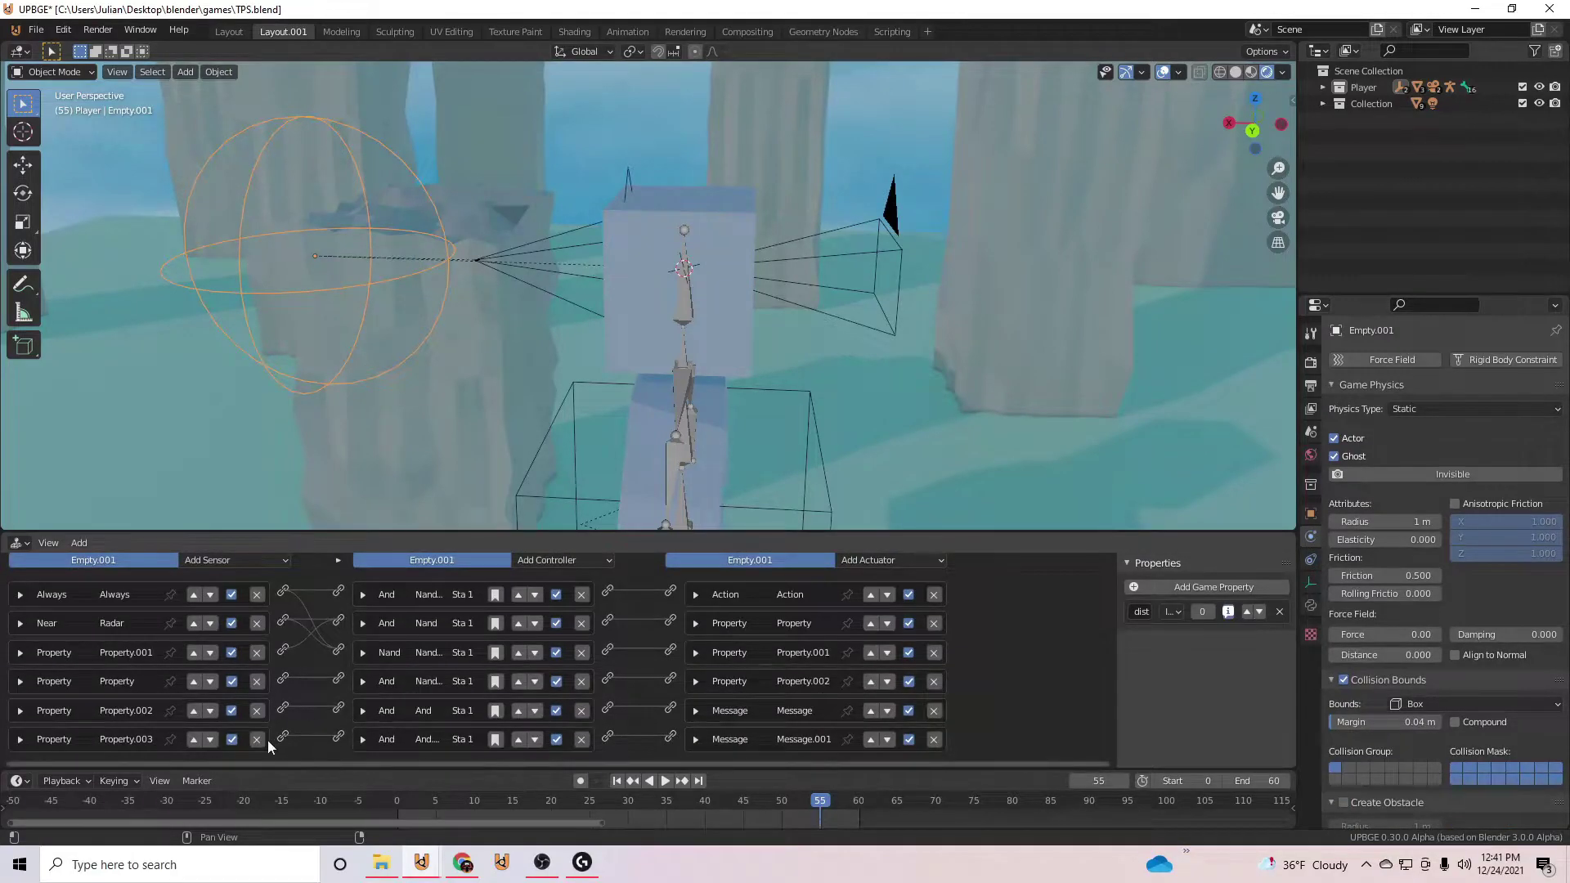
left_click(21, 710)
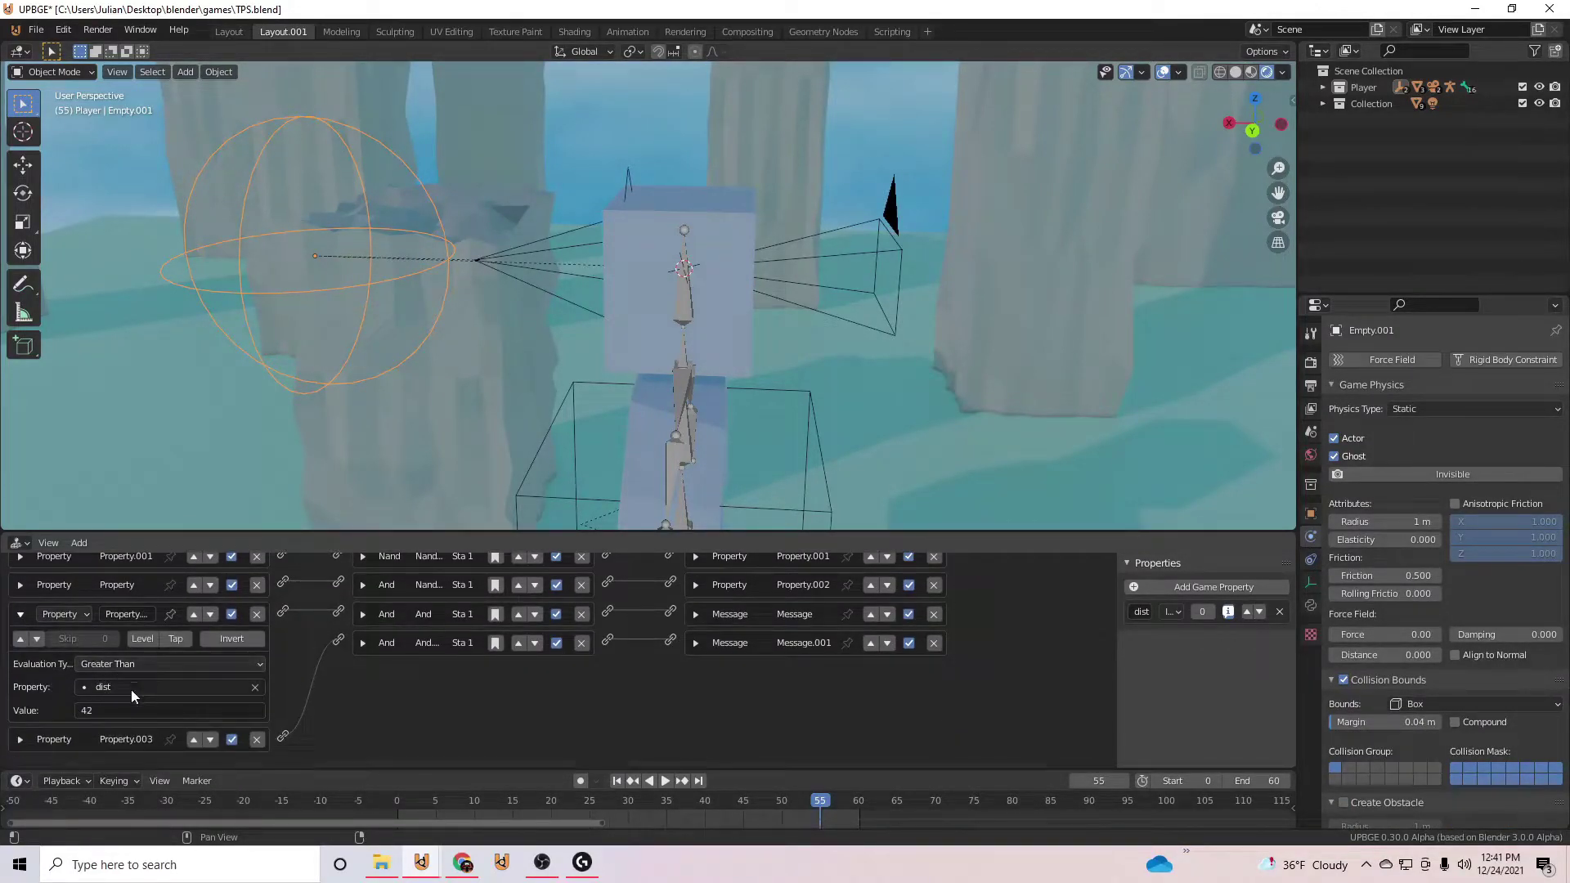
Inspect the sphere empty's Action actuator settings, then collapse both the actuator and the Property.002 sensor.
scroll(914, 585, "up", 4)
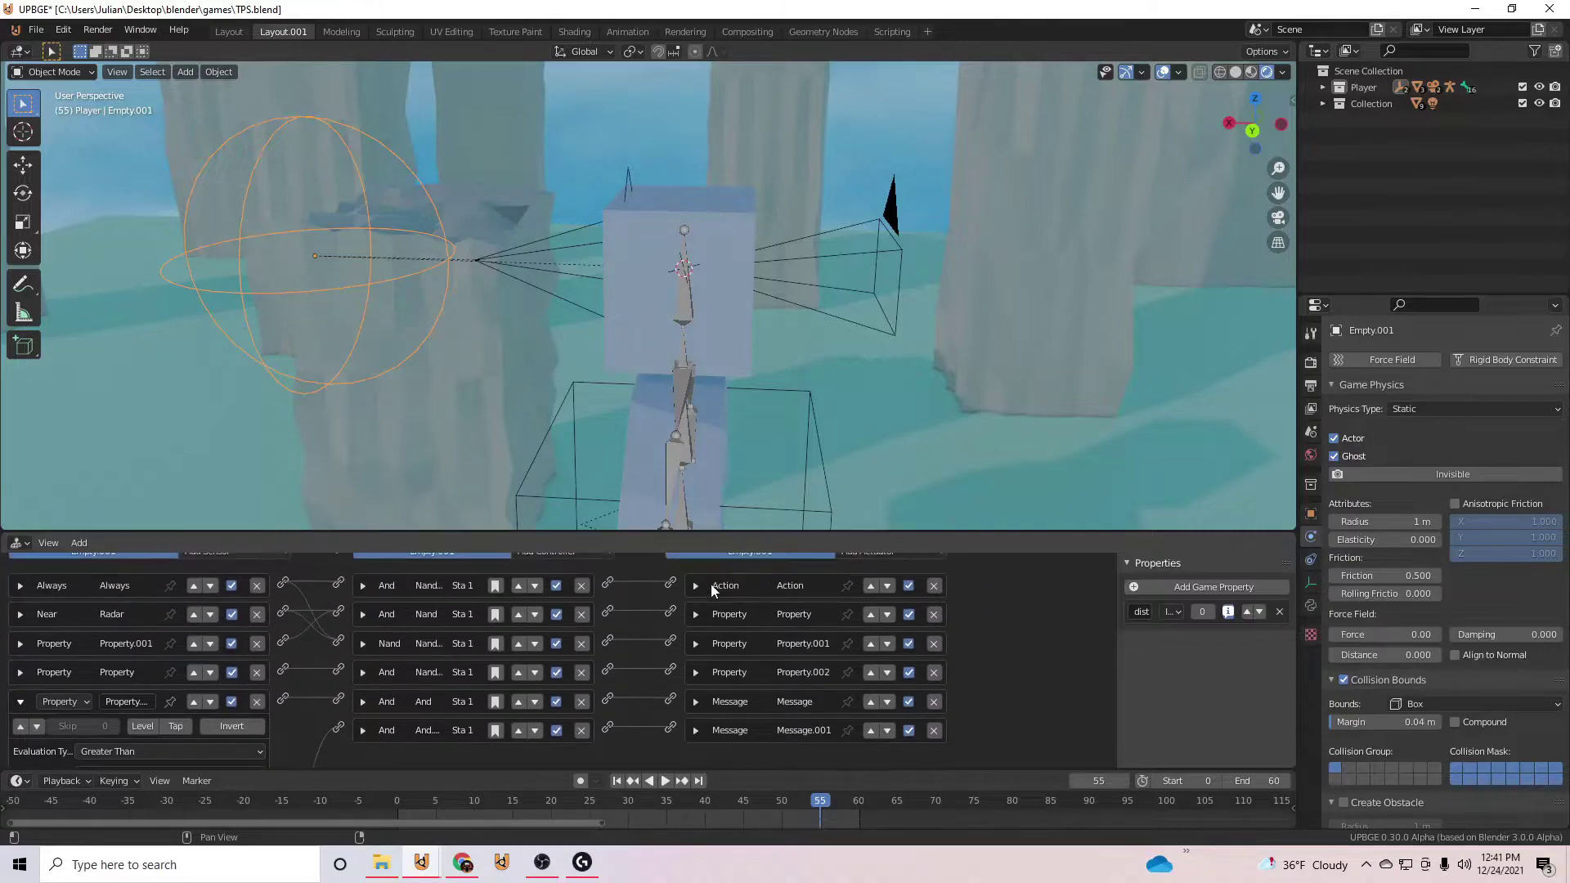
left_click(696, 585)
middle_click_drag(820, 685, 817, 646)
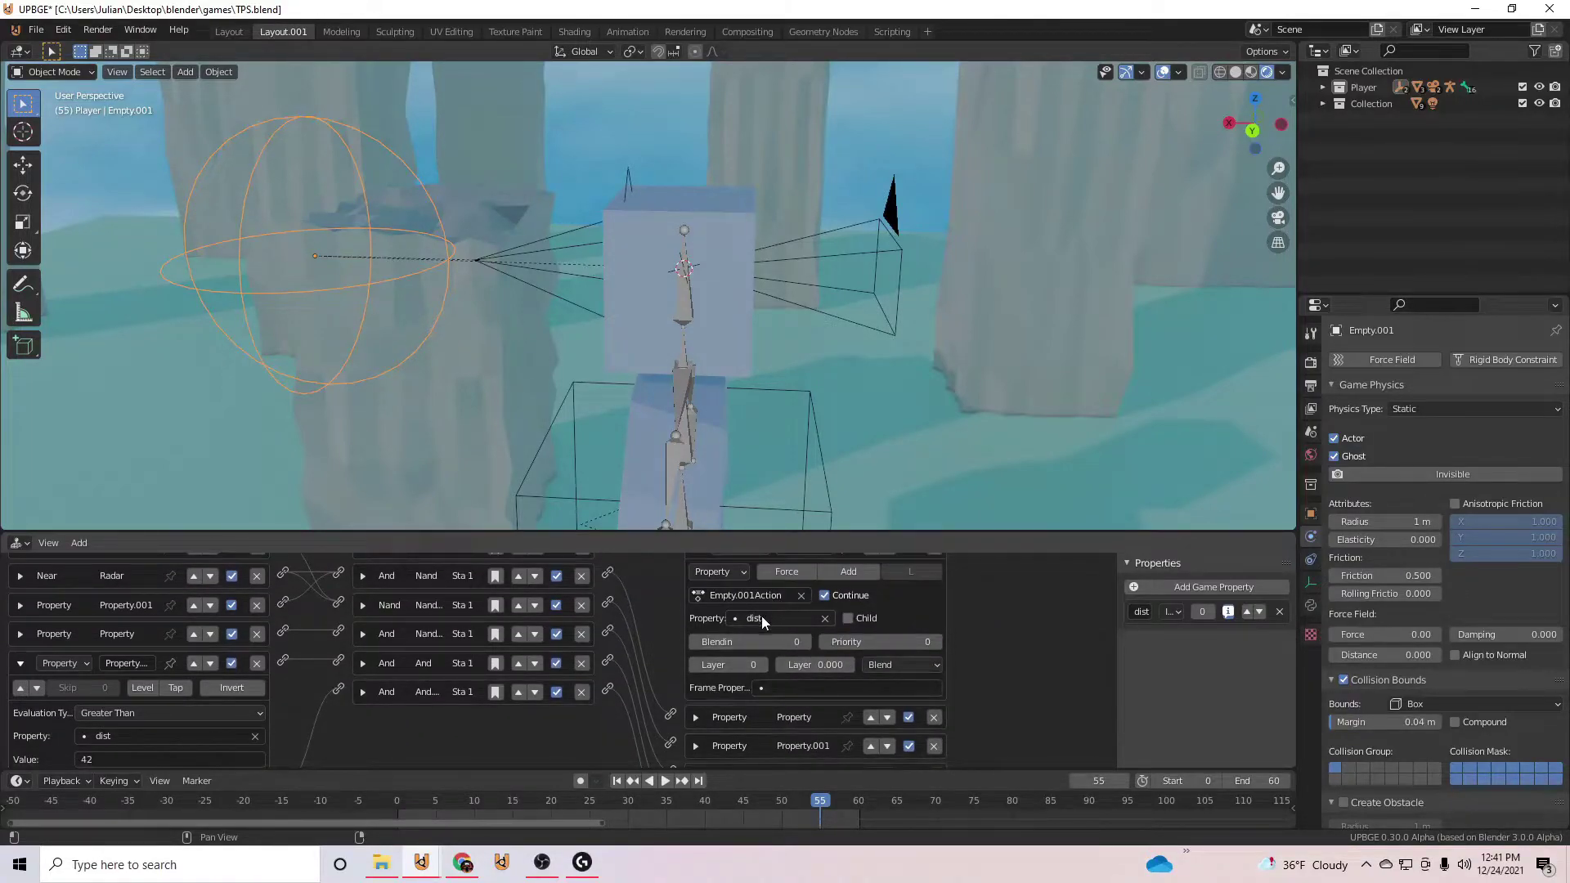
scroll(846, 641, "up", 1)
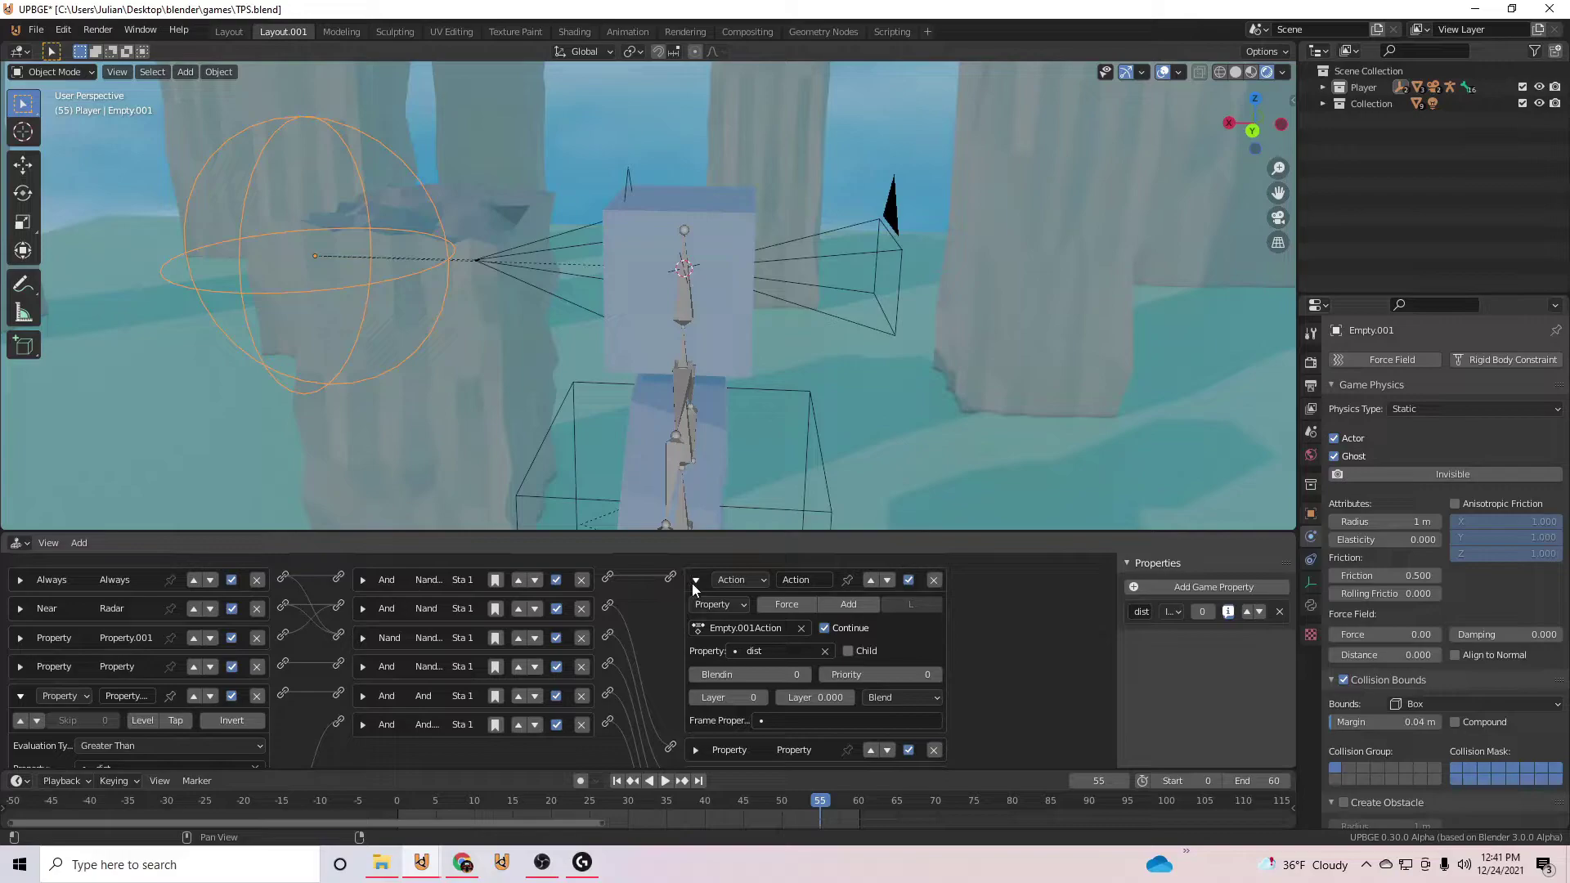
left_click(696, 581)
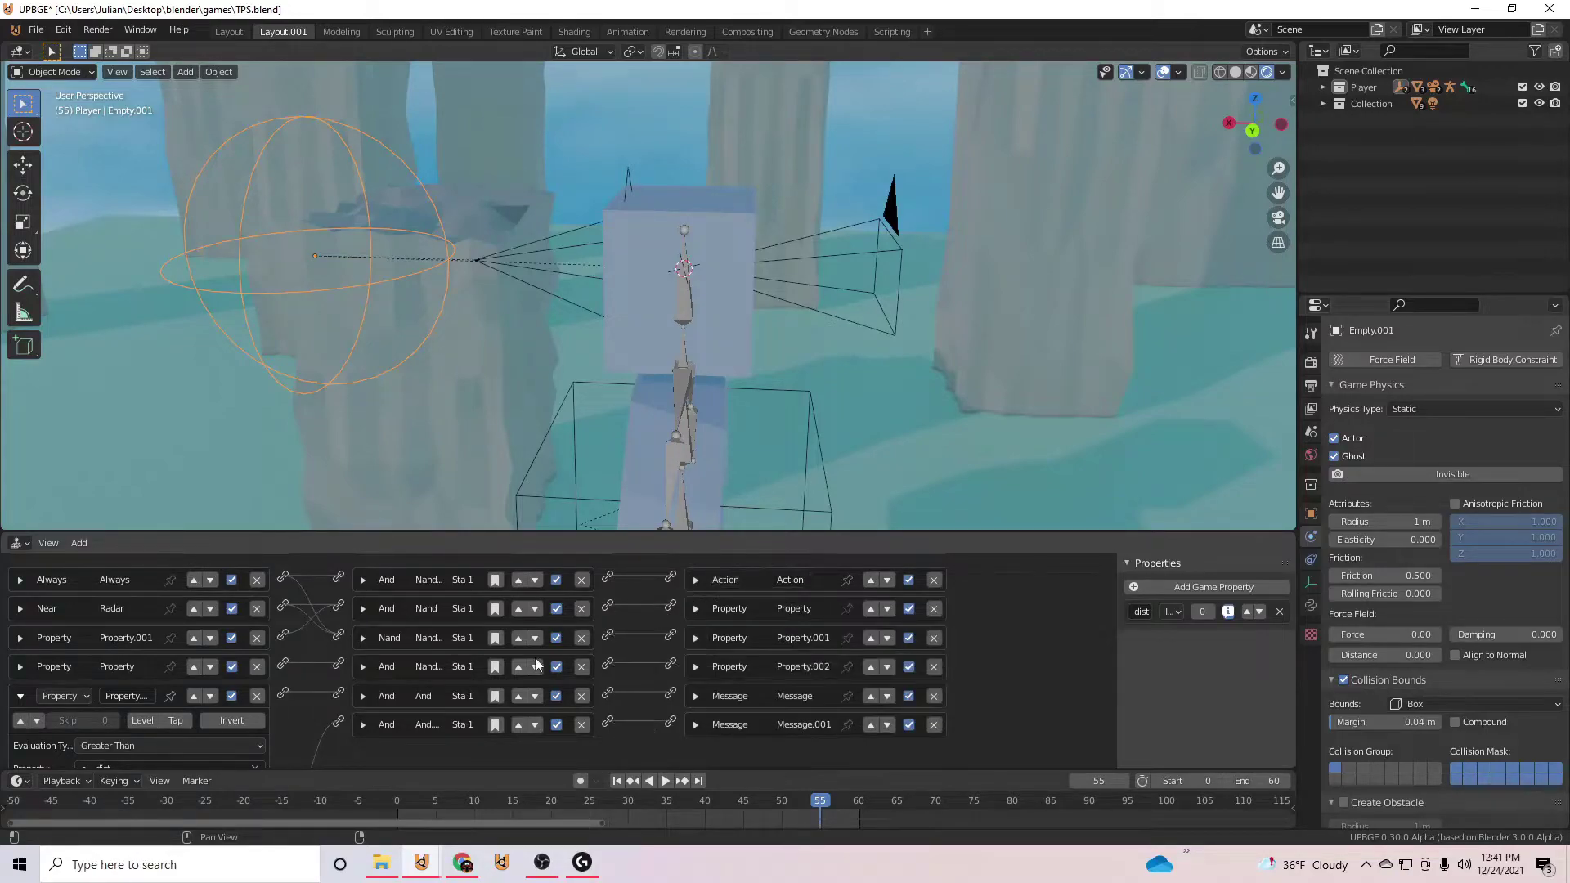
scroll(114, 703, "down", 2)
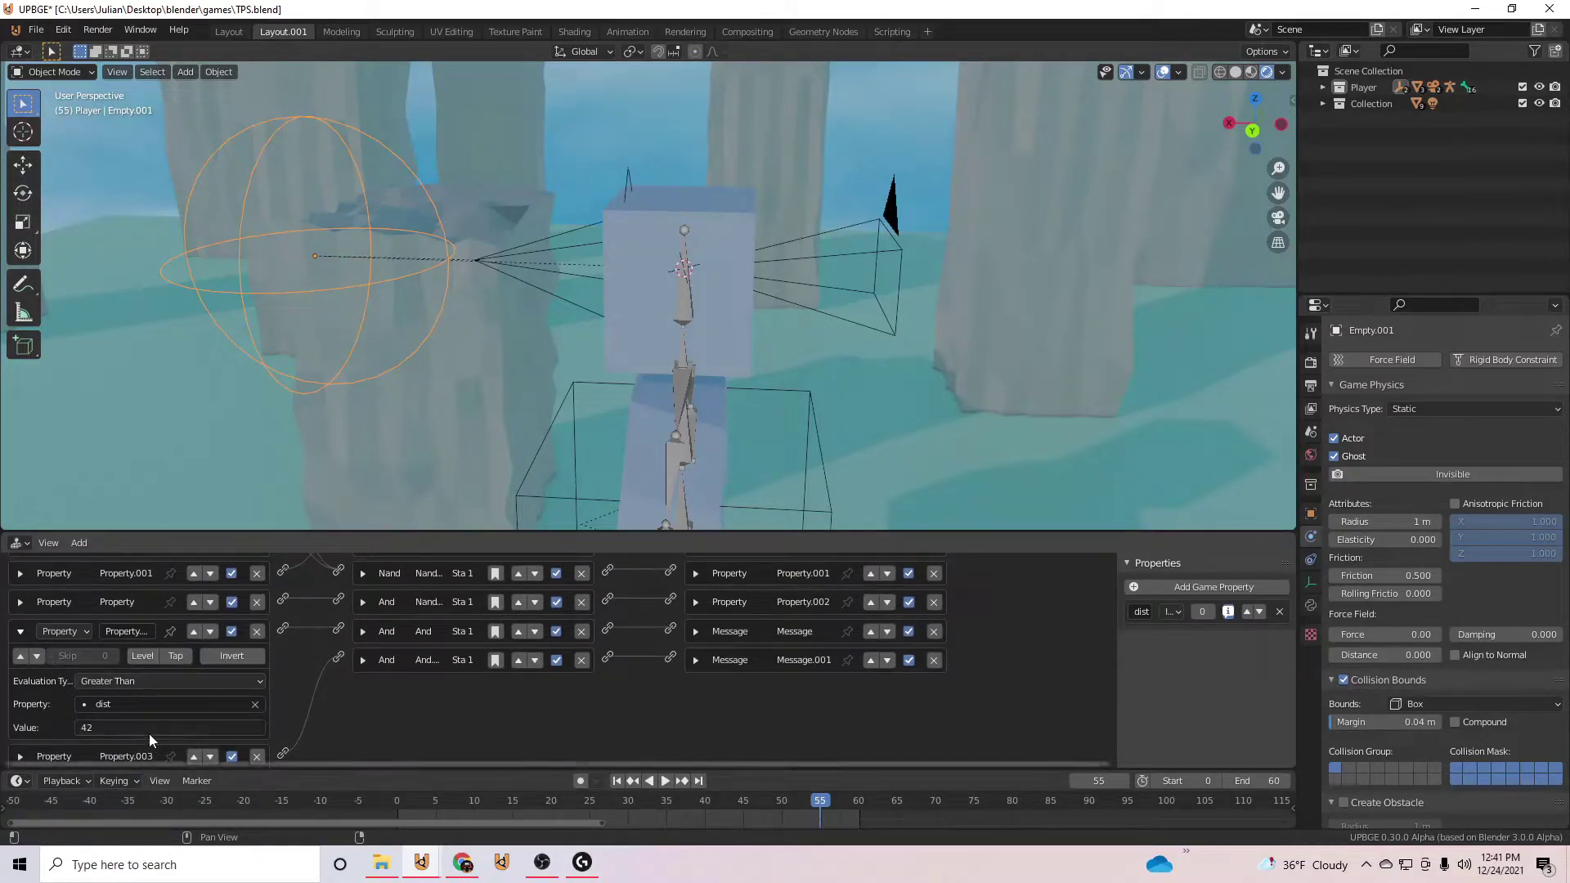
left_click(20, 628)
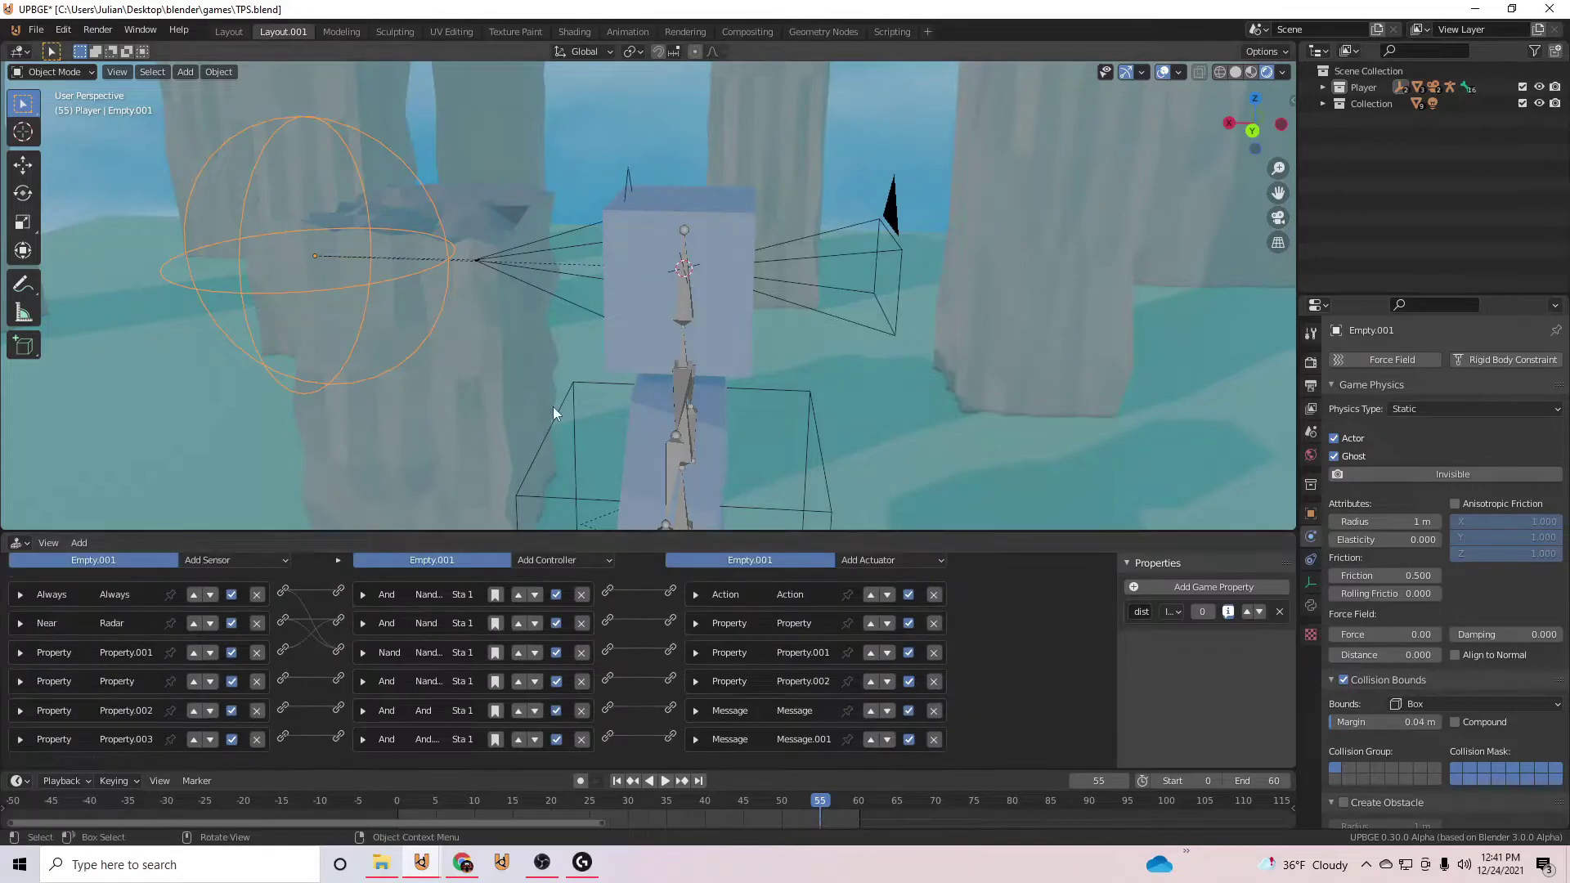
Check the head's message sensors, then reselect the sphere empty, inspect its Message.001 actuator and collapse it.
left_click(696, 215)
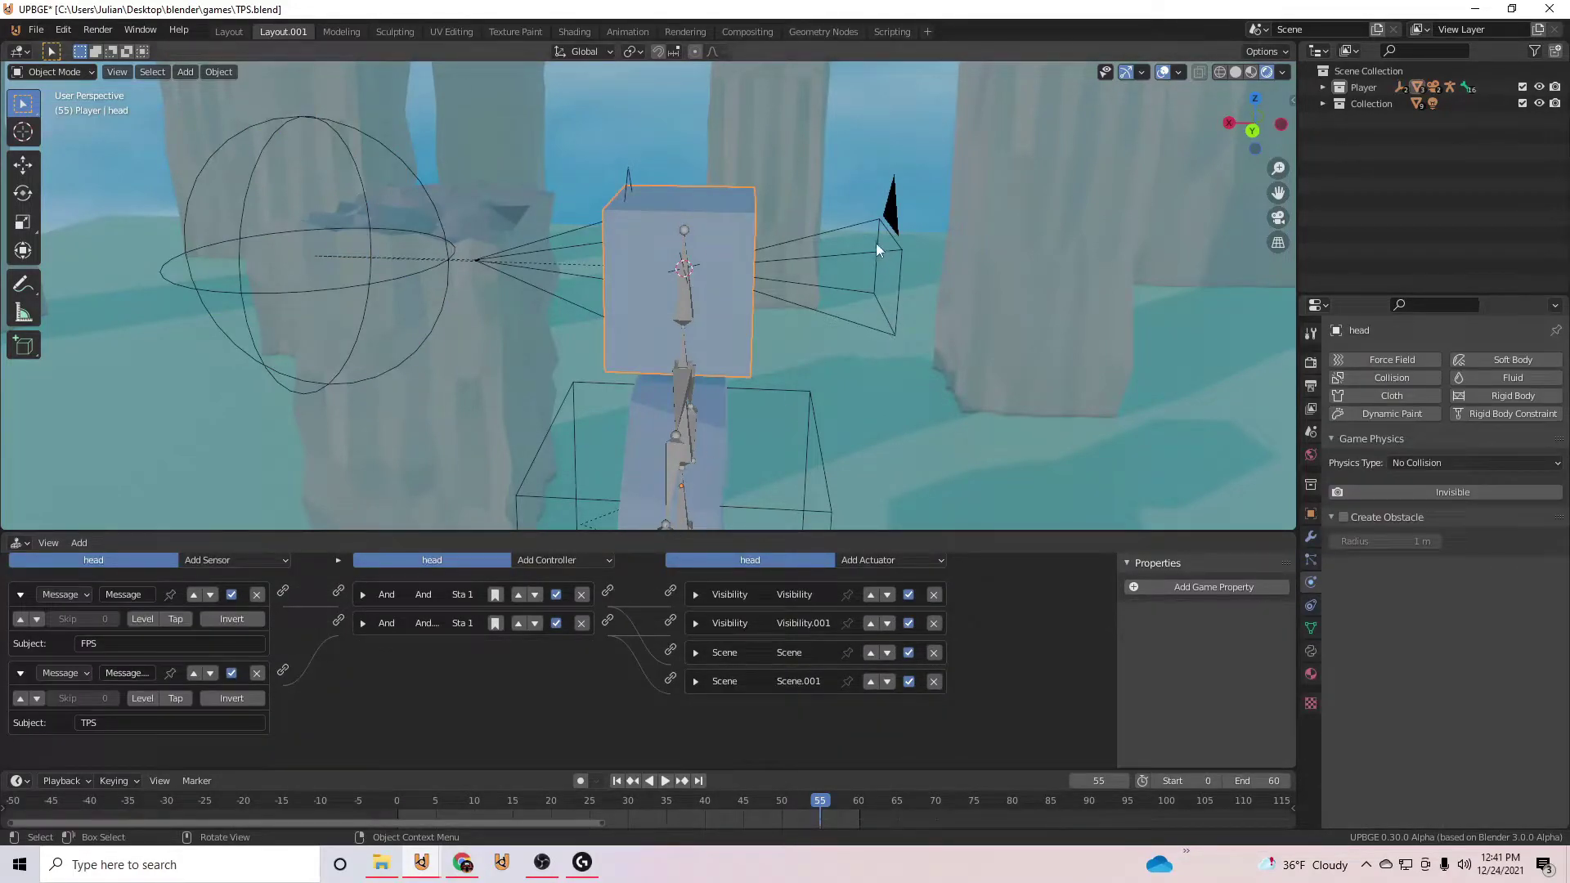
left_click(371, 298)
scroll(409, 698, "down", 5)
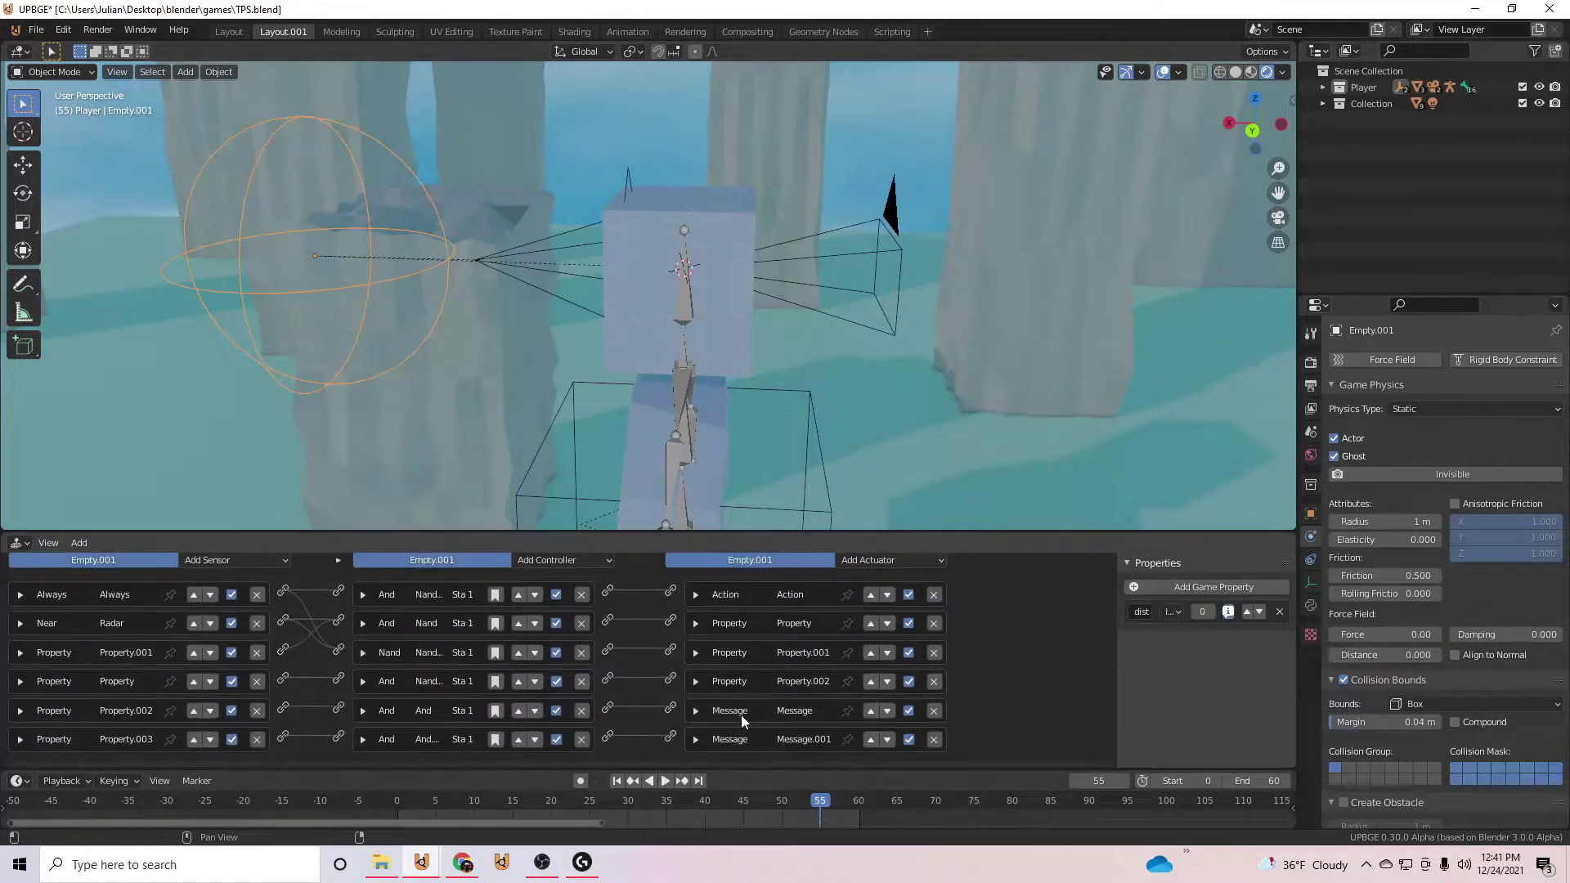
left_click(696, 645)
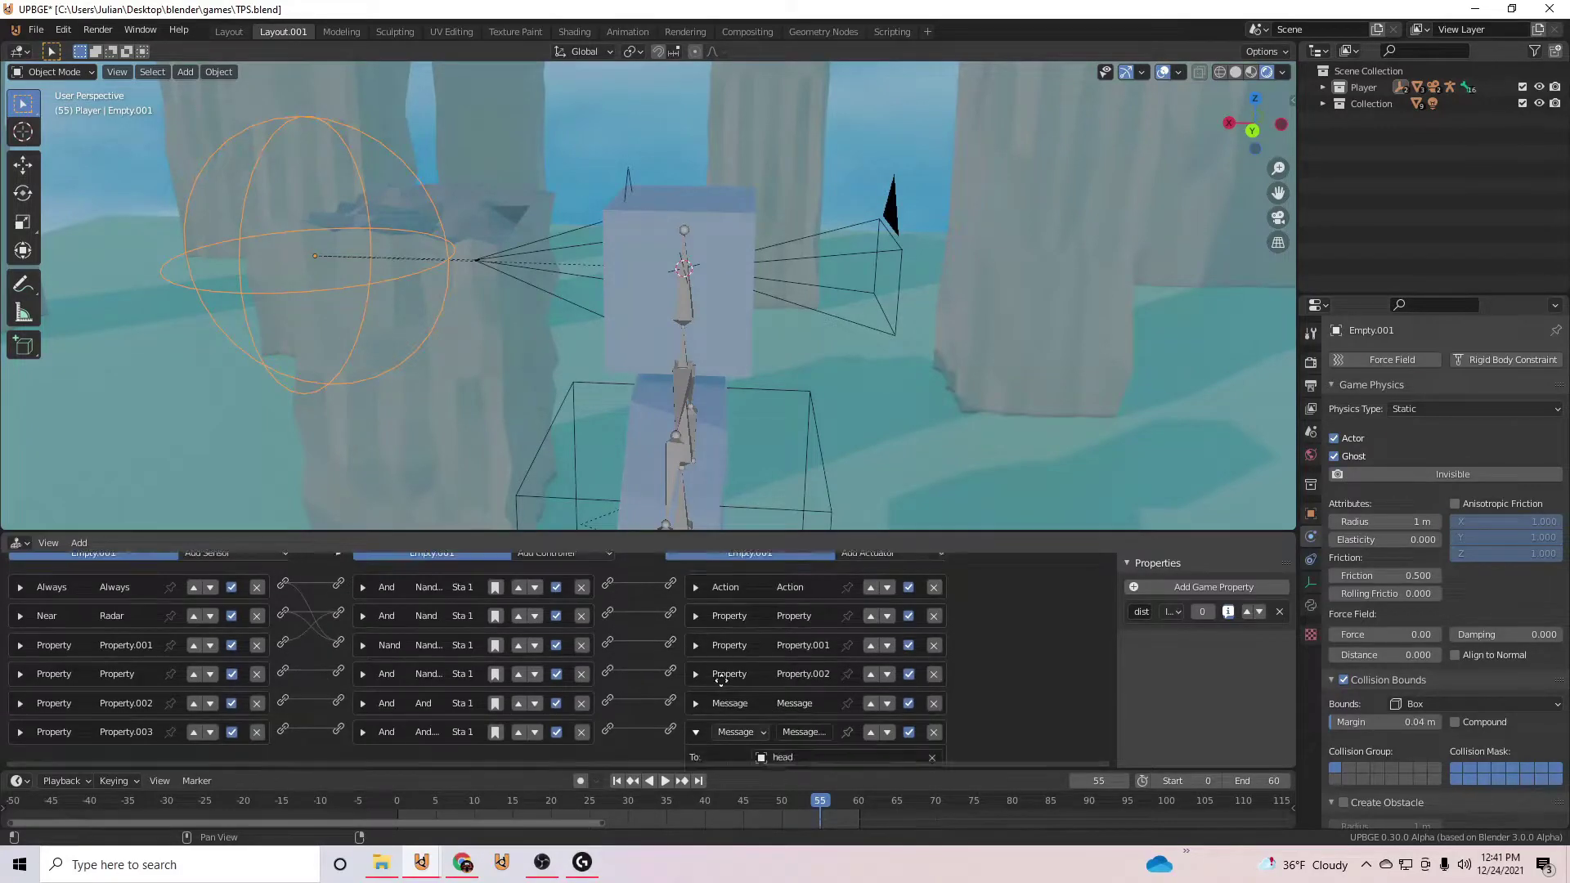
left_click(696, 739)
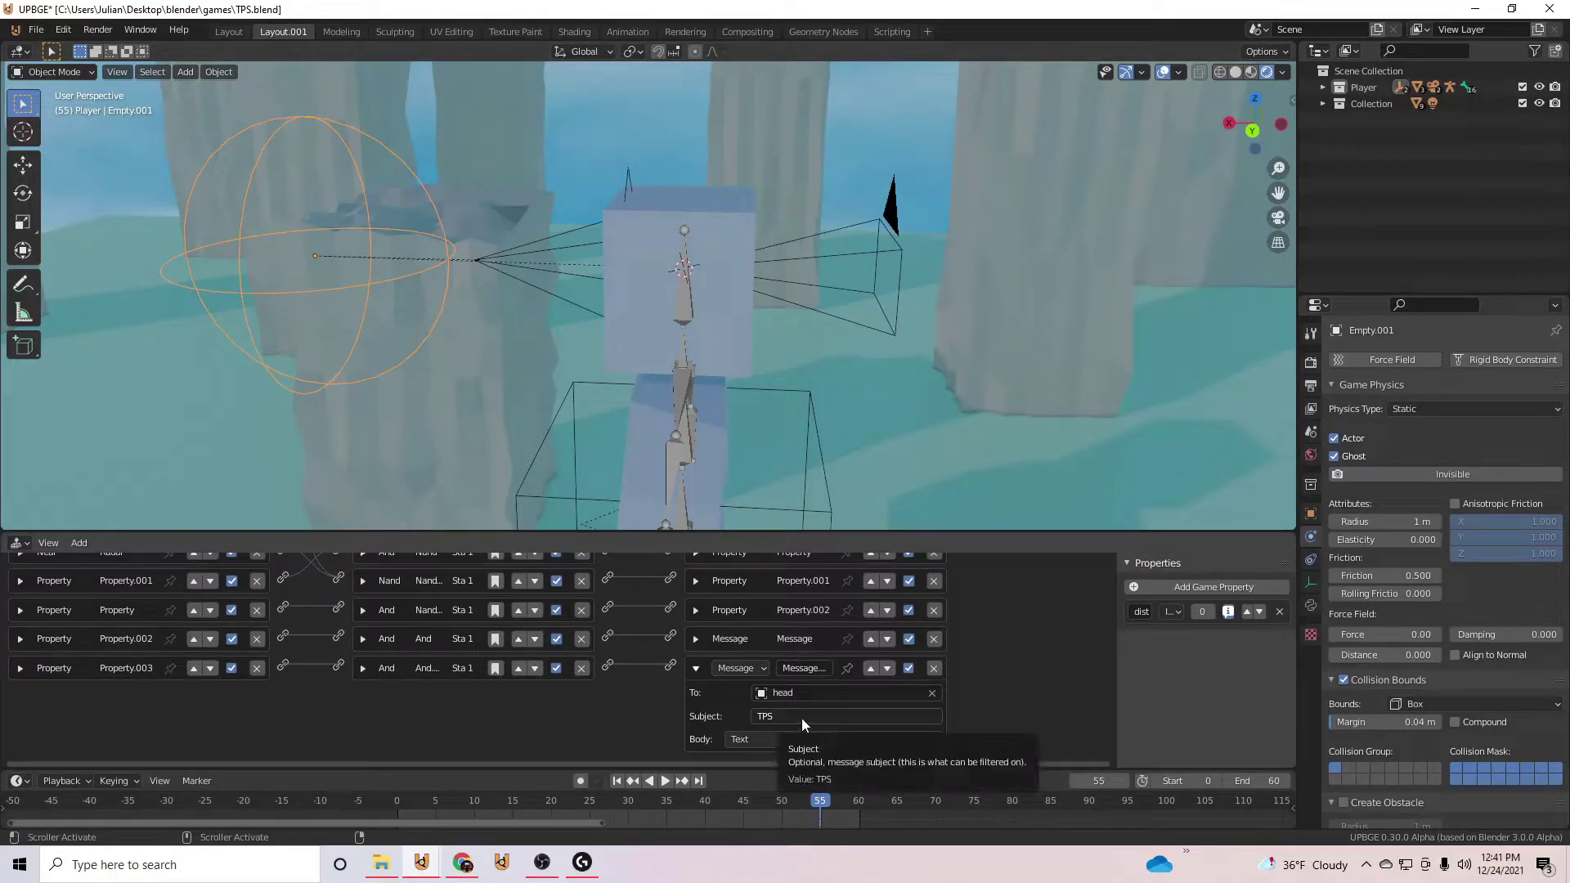
left_click(696, 668)
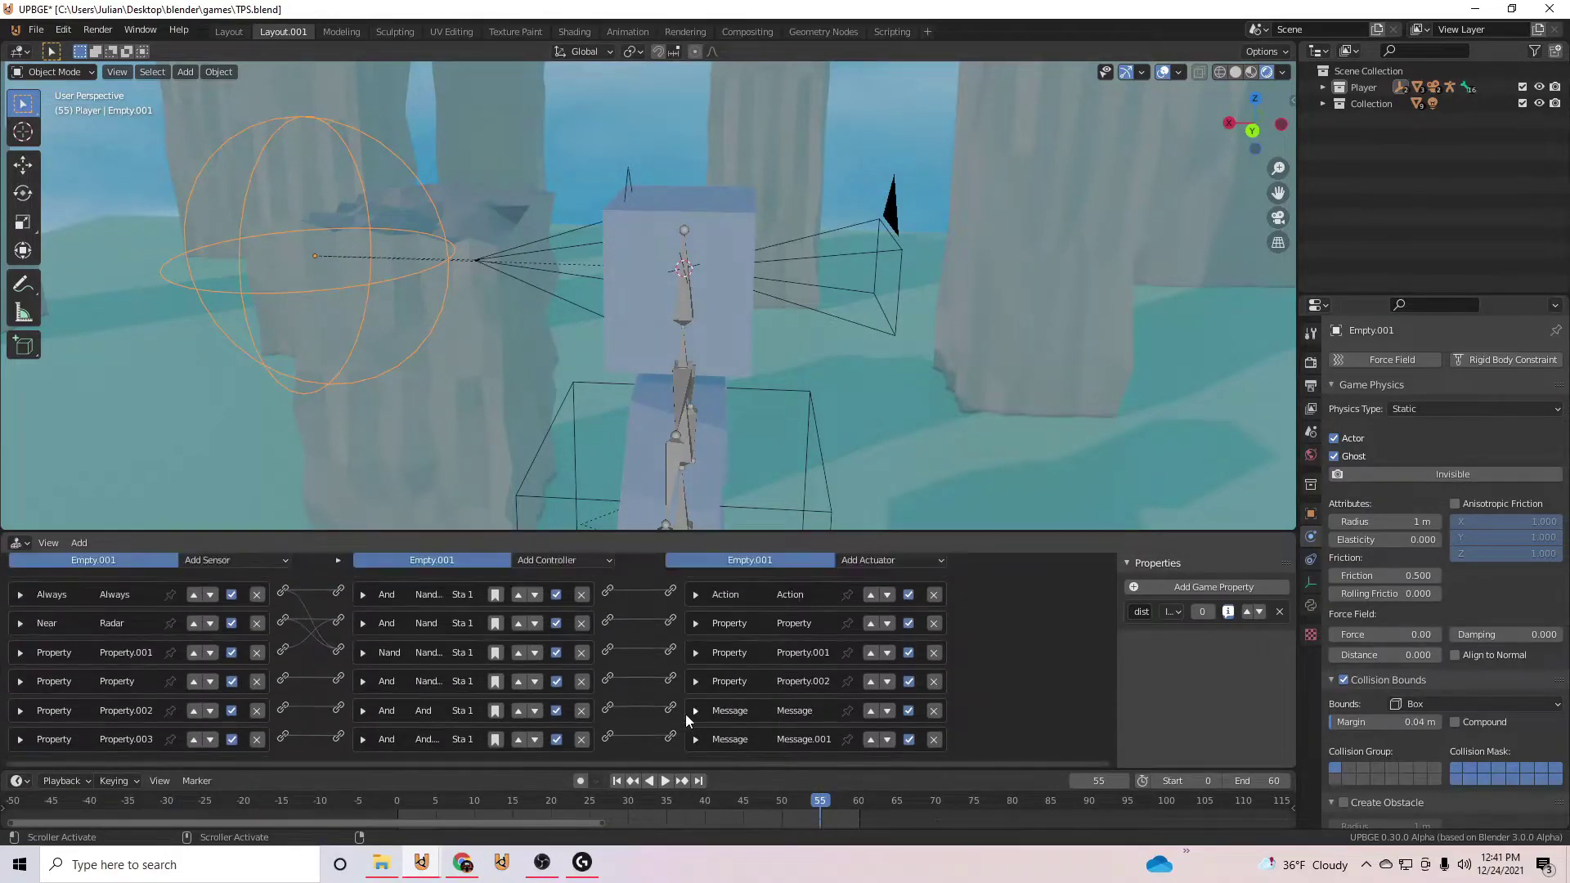
Inspect the dist condition of the sphere empty's Property.003 sensor, then collapse it and view the empty beside the player.
left_click(20, 739)
scroll(81, 728, "down", 3)
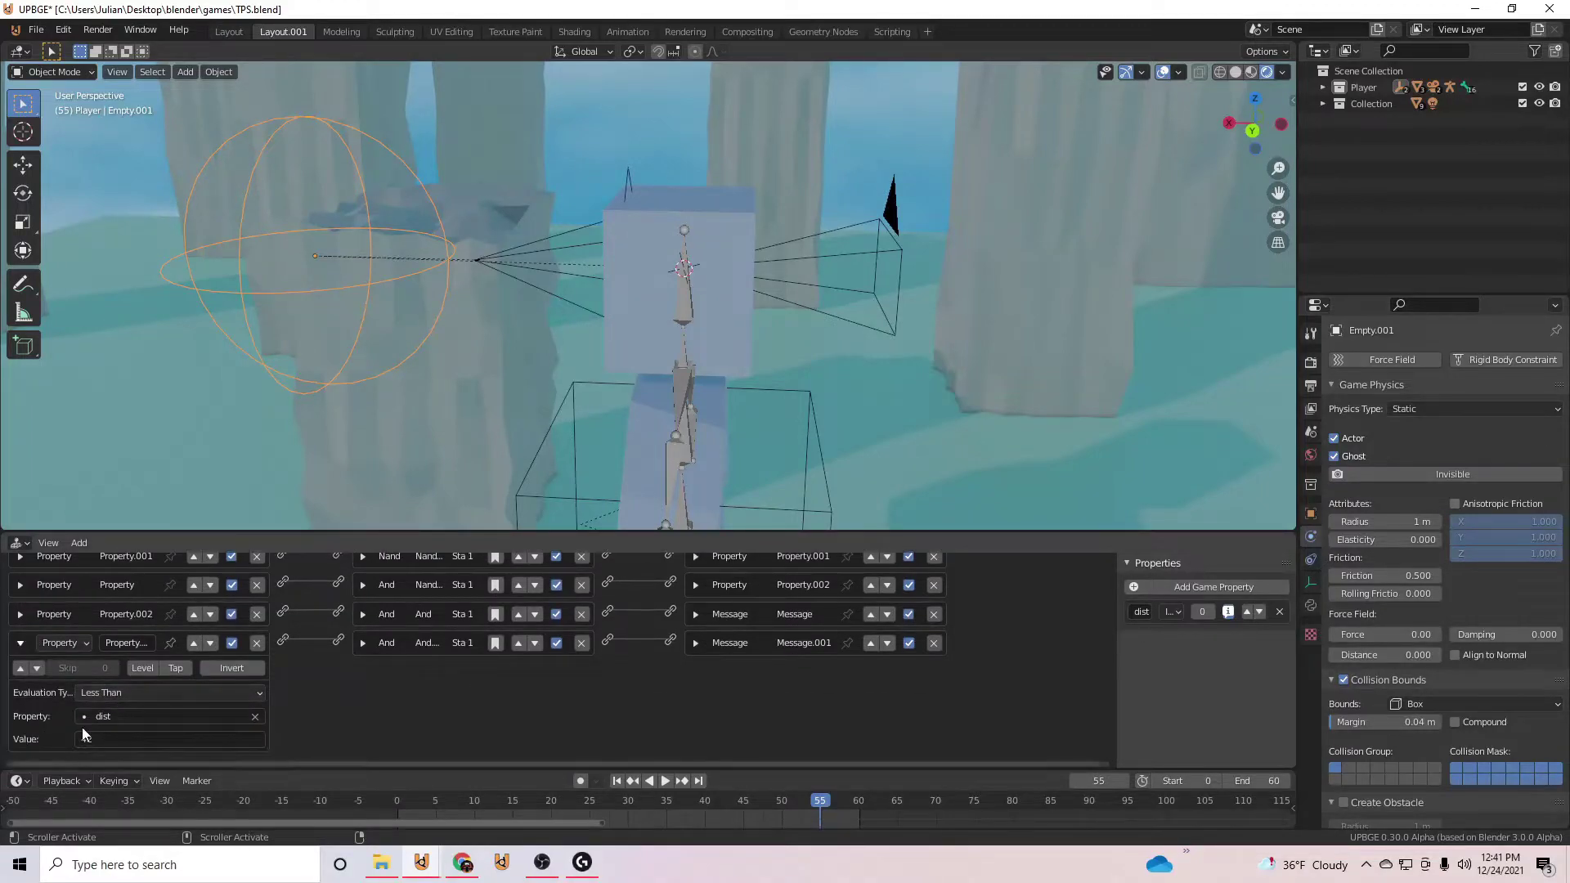
middle_click_drag(605, 296, 460, 259)
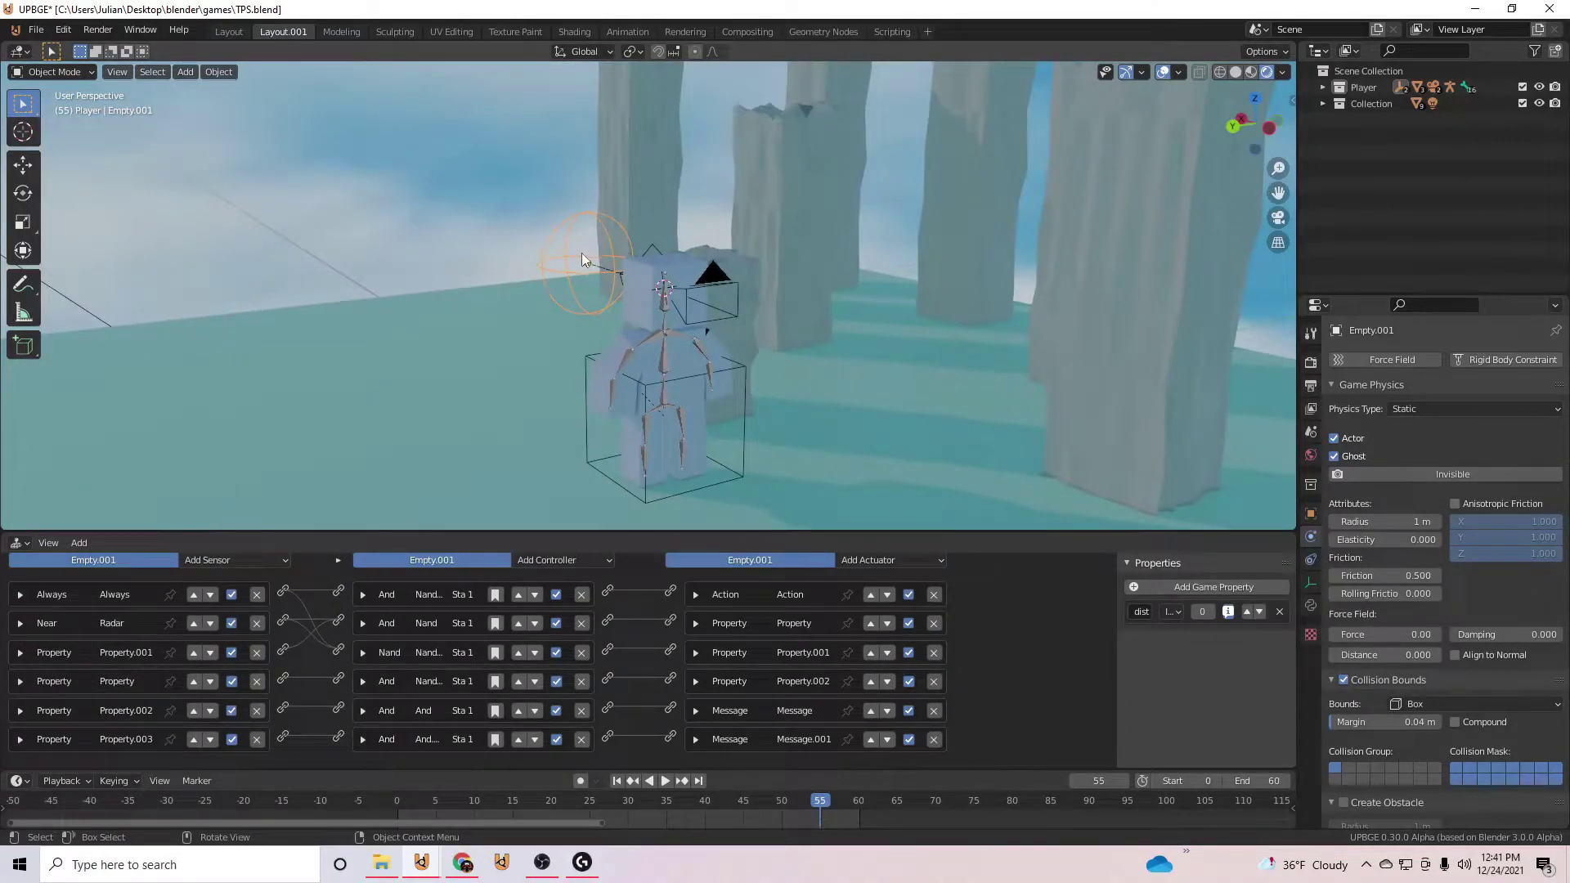
middle_click_drag(582, 252, 603, 306)
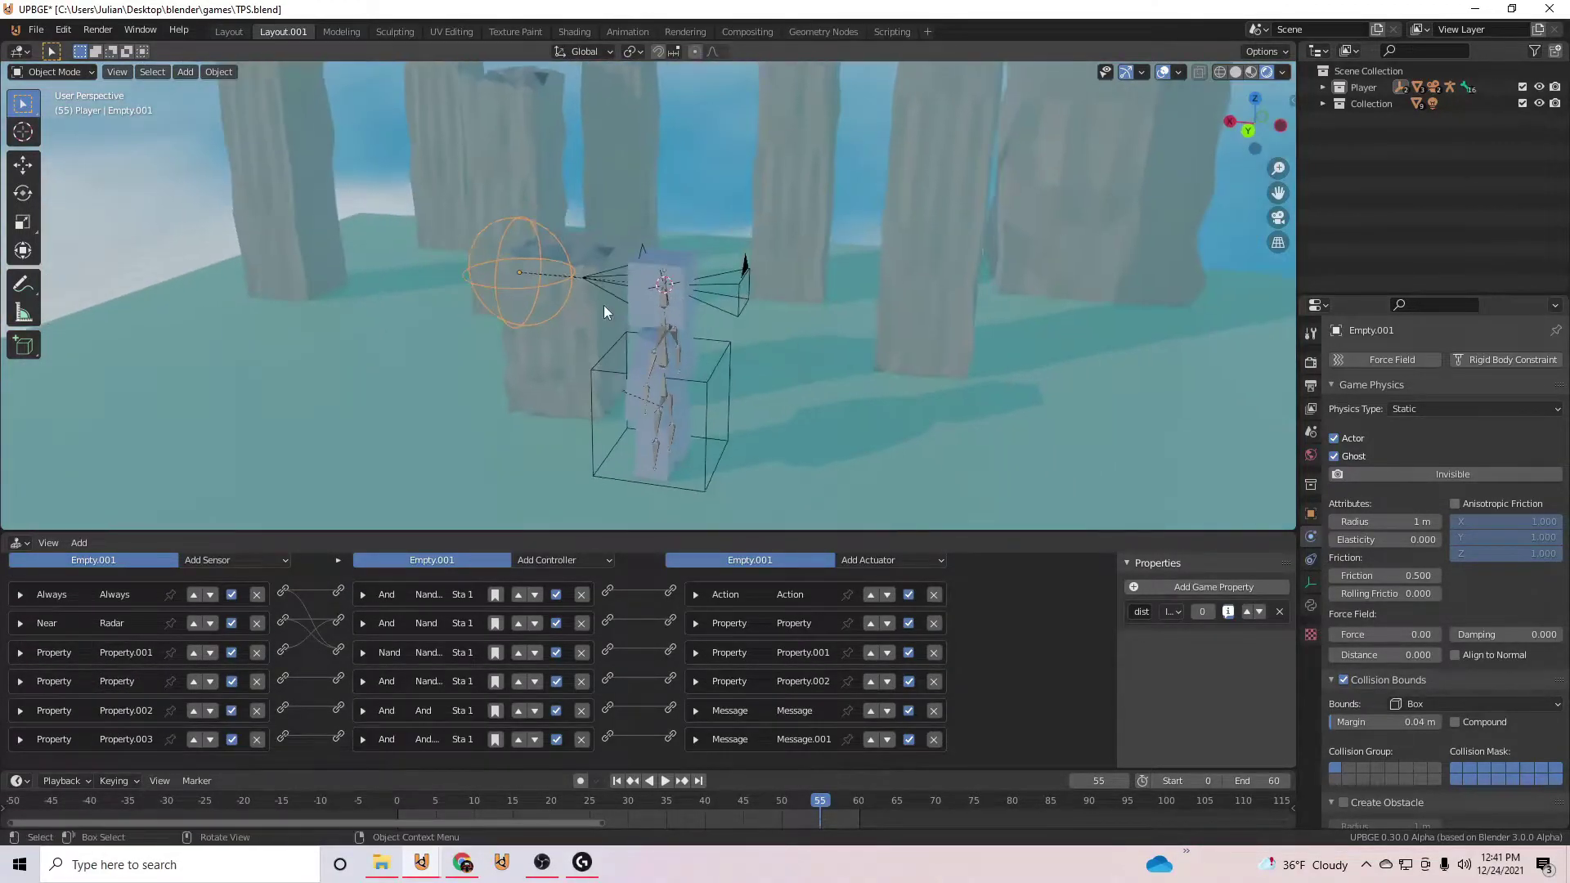
scroll(181, 625, "up", 2)
scroll(448, 601, "down", 2, "ctrl")
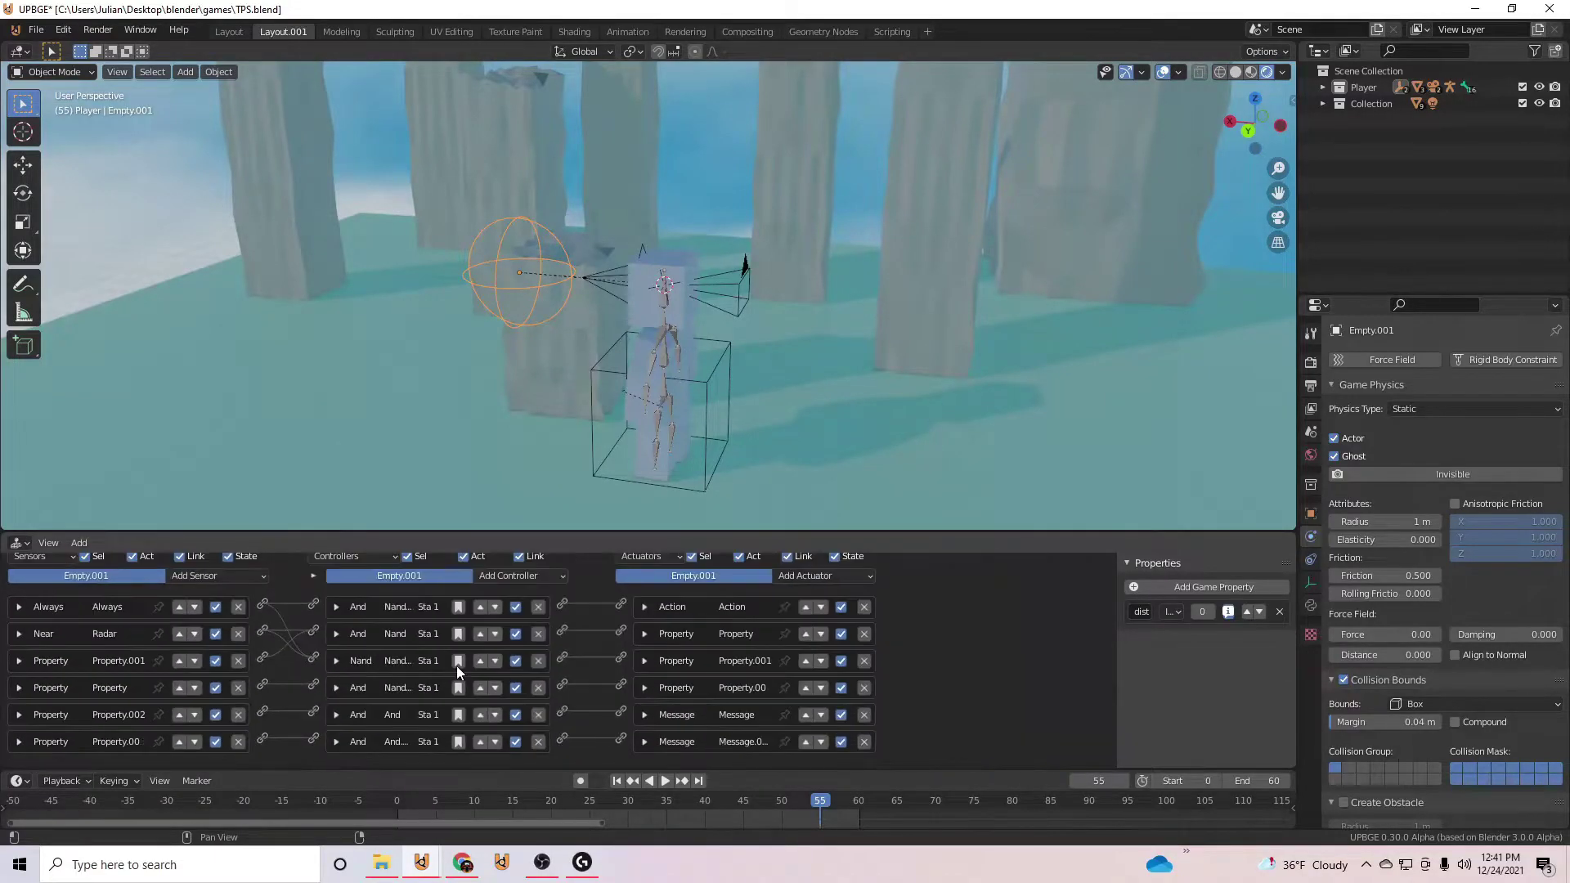
Scrub the timeline back to frame 0, inspect the sphere empty's Near sensor named Radar, then collapse it.
left_click_drag(846, 807, 386, 802)
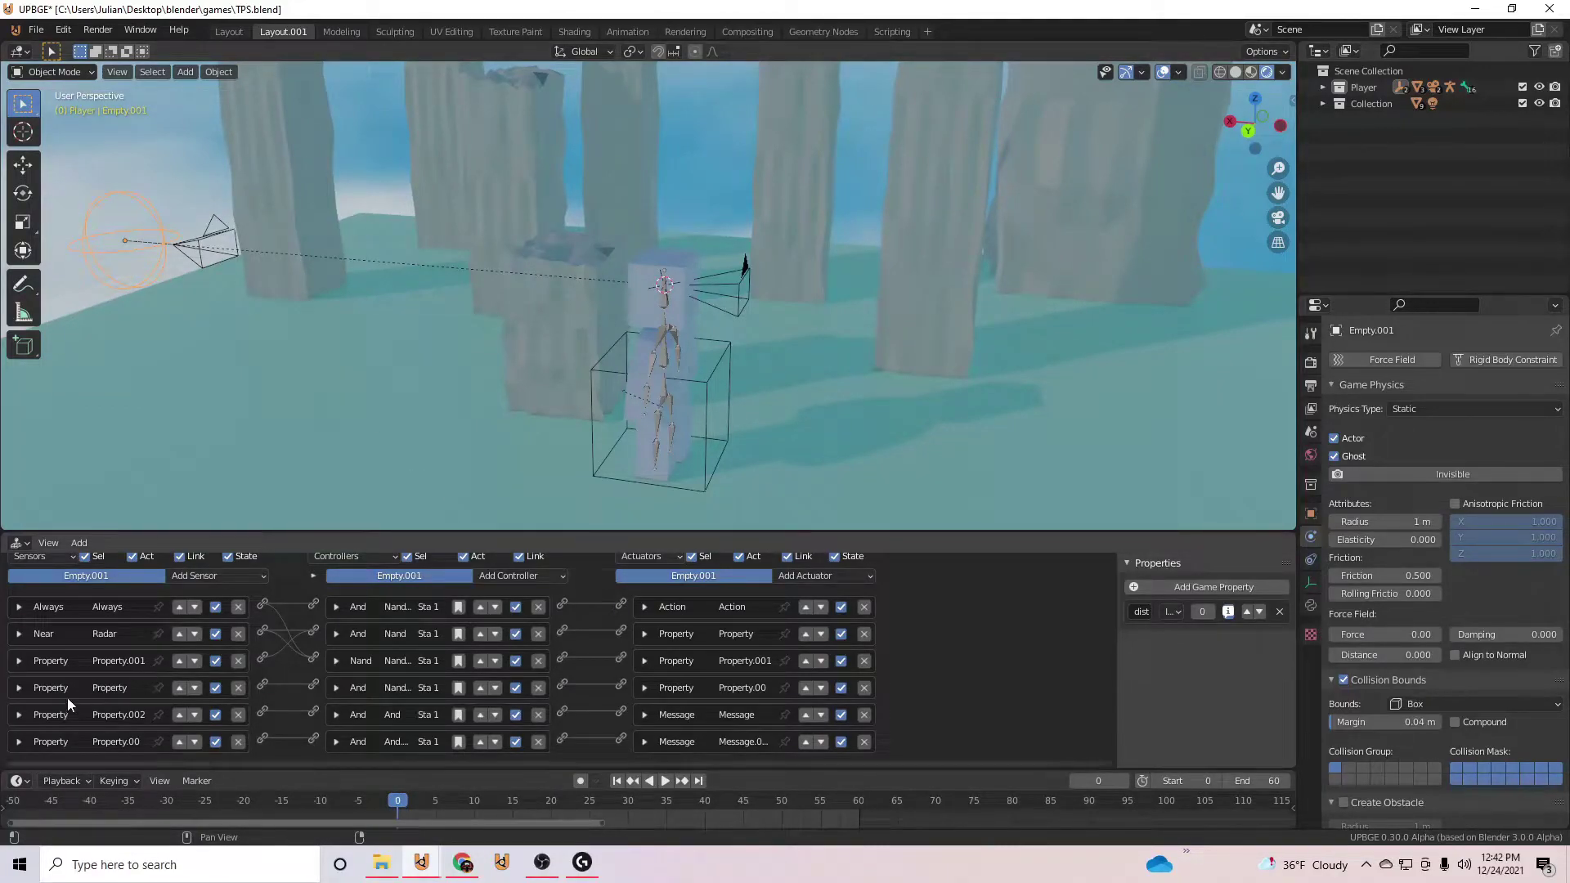
scroll(67, 695, "up", 2, "ctrl")
left_click(22, 614)
scroll(82, 632, "down", 1)
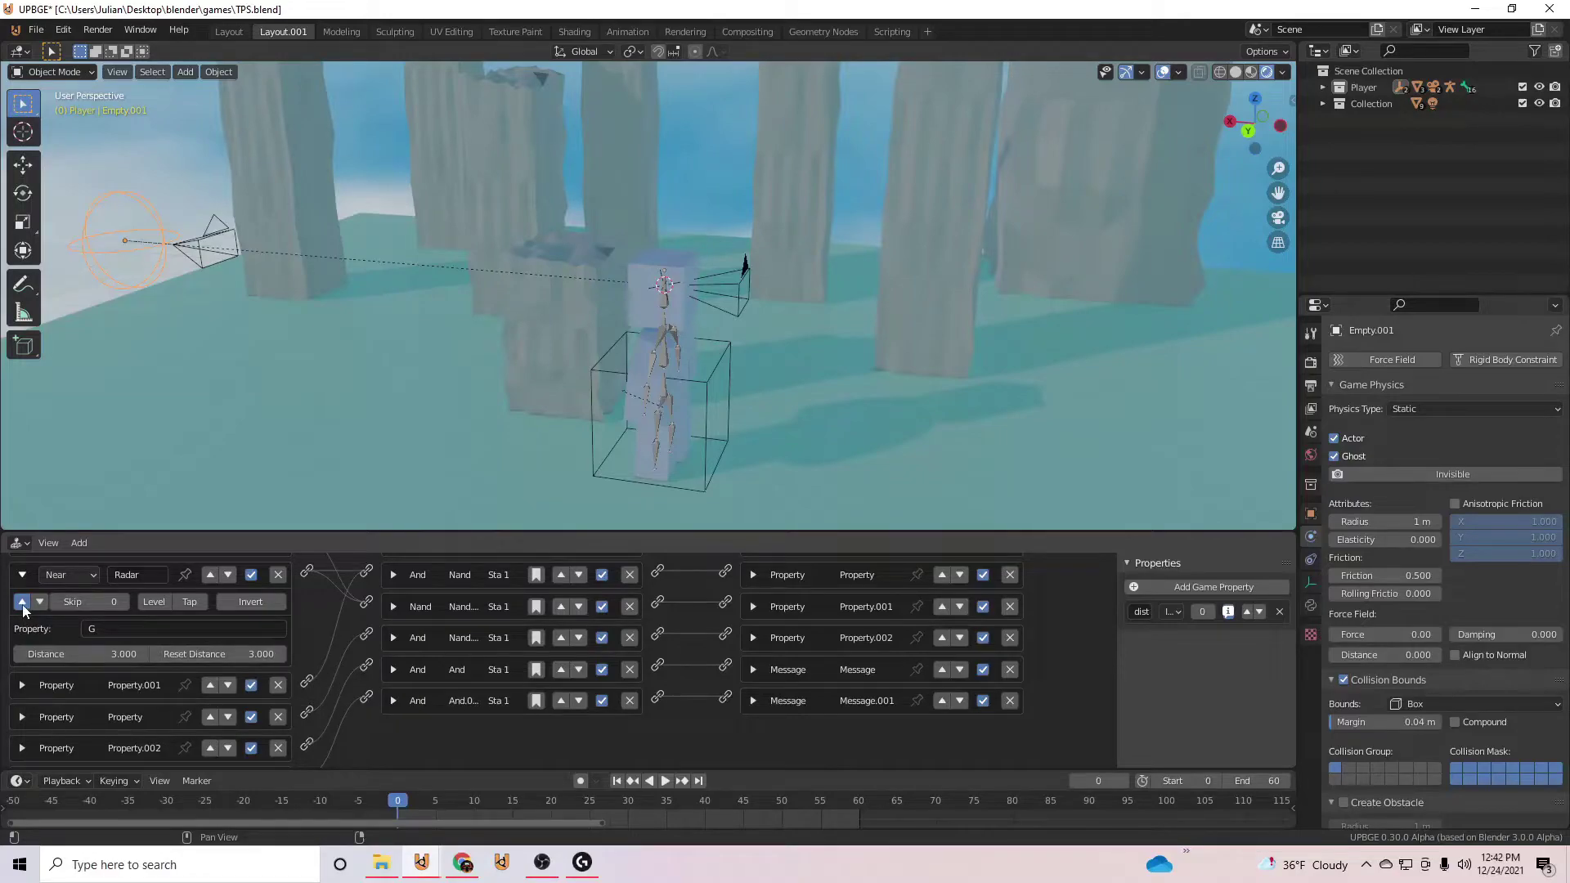
left_click(22, 574)
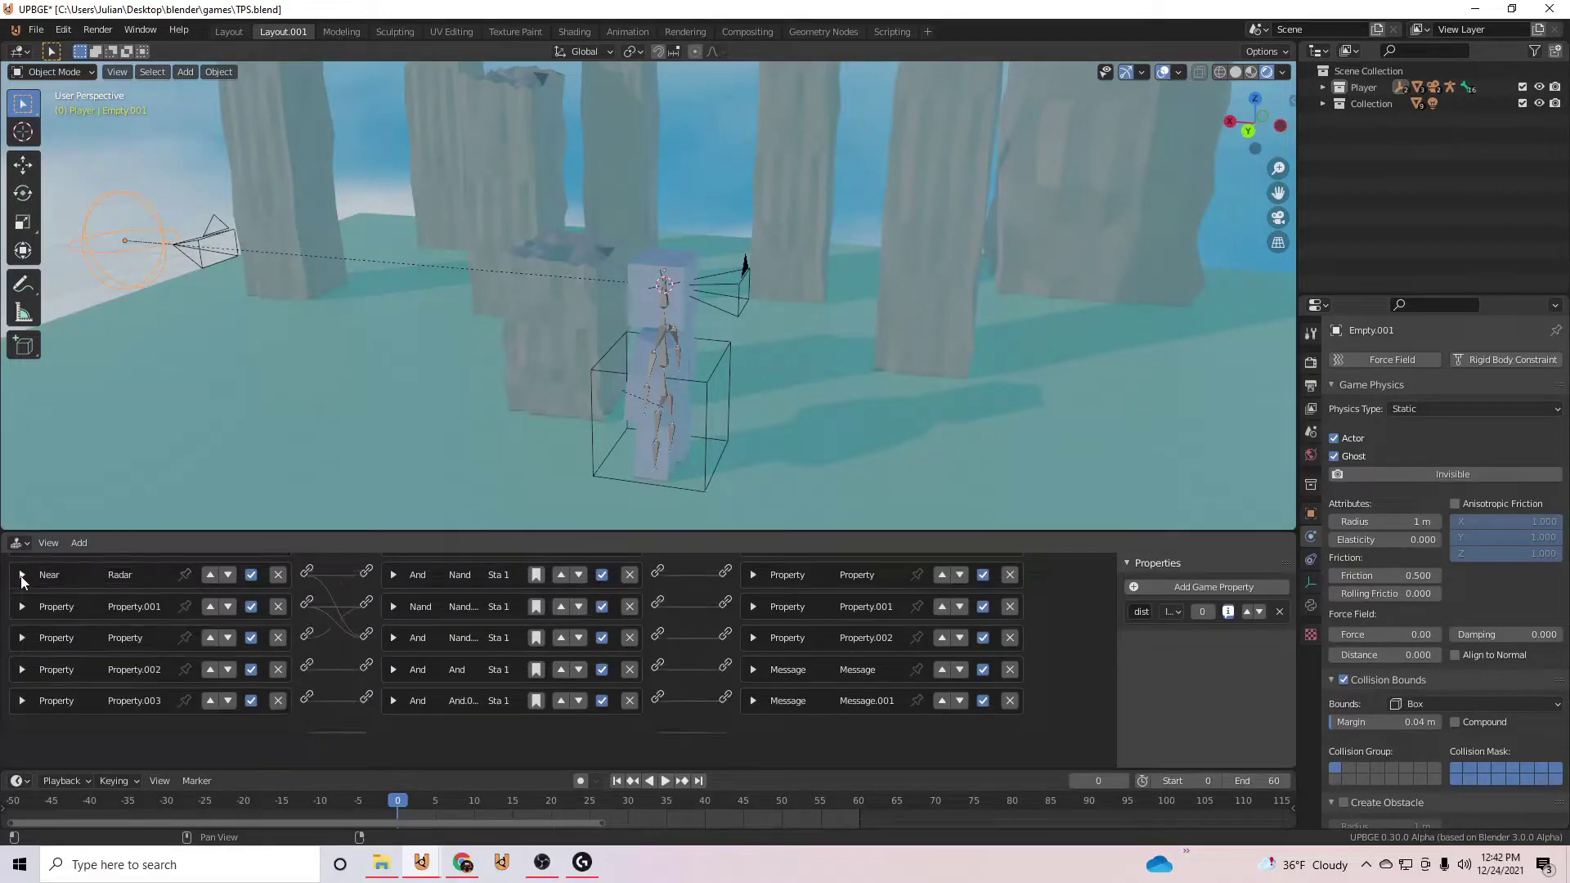
scroll(281, 656, "up", 2)
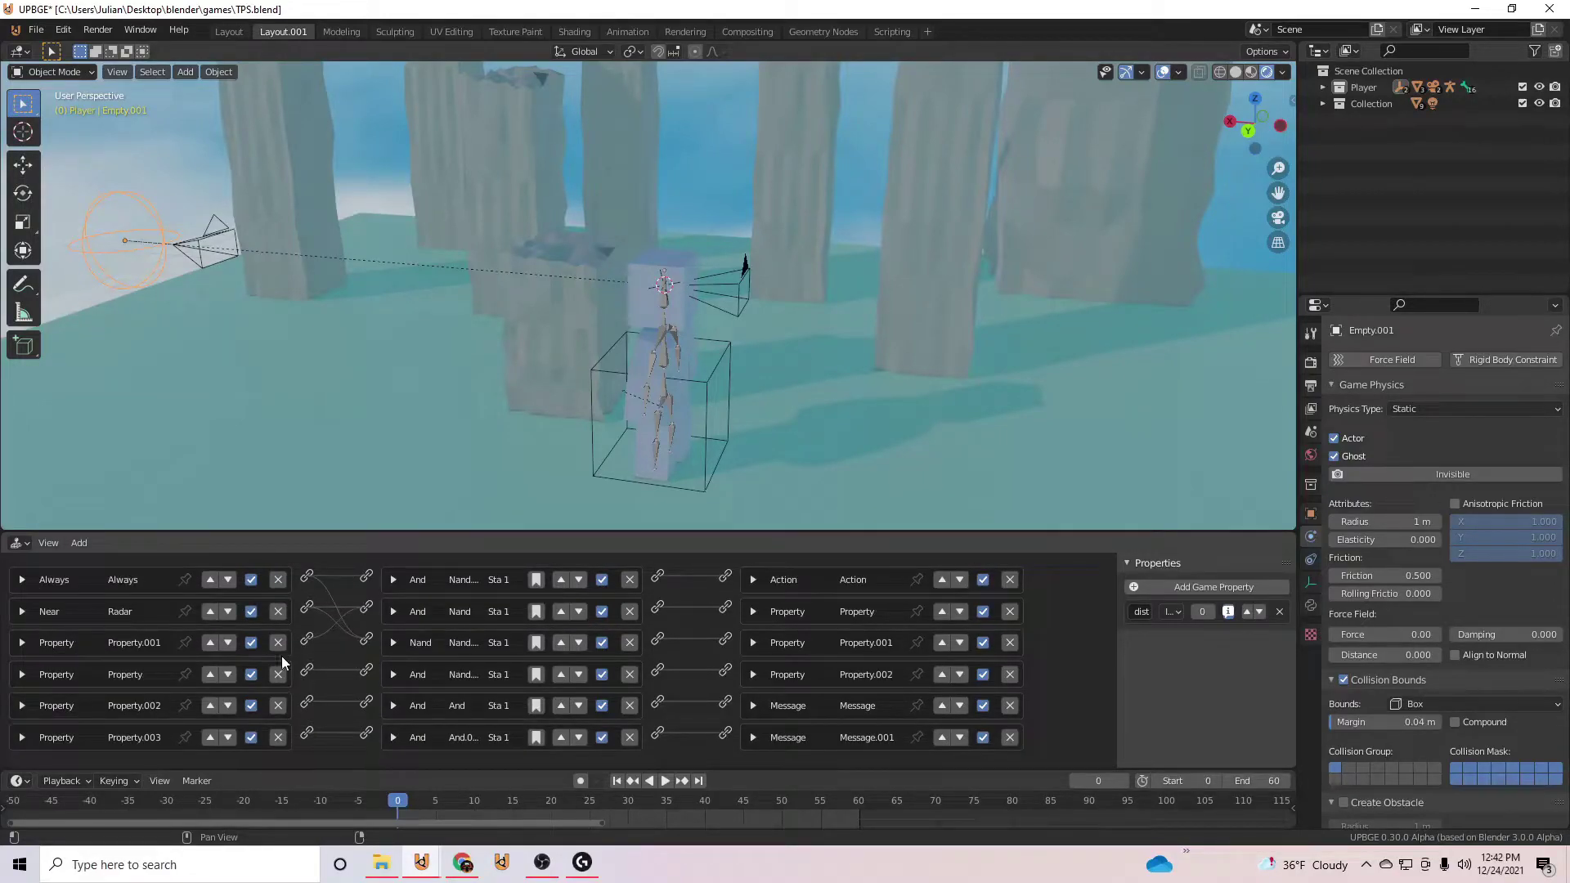
Inspect the sphere empty's Property.001 sensor and Property.002 actuator settings for dist, collapsing each one again.
left_click(31, 646)
scroll(158, 640, "down", 1)
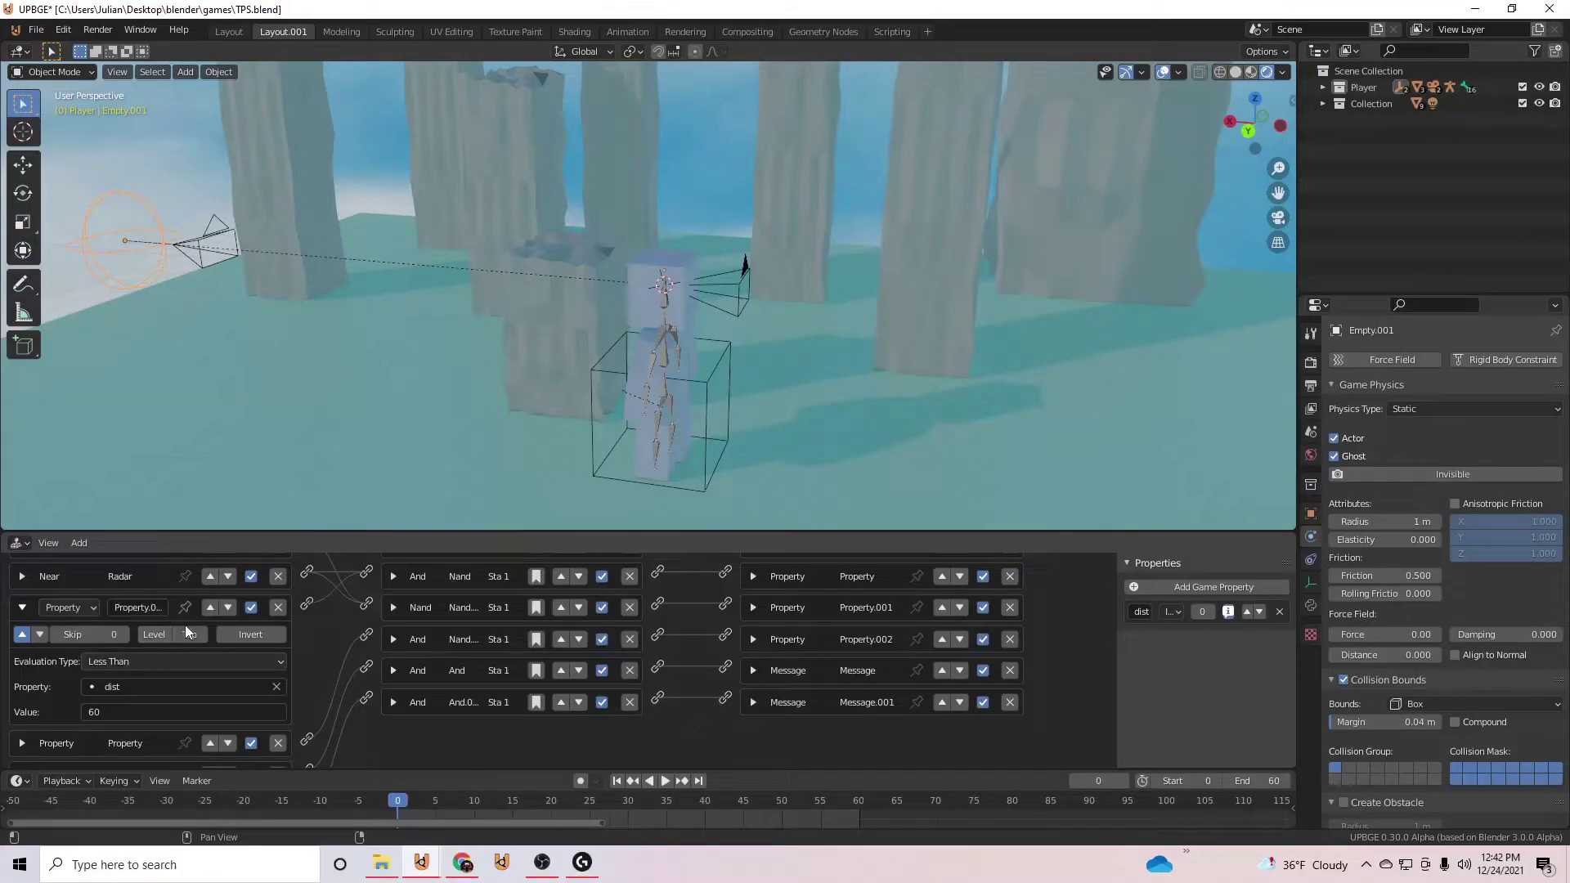
left_click(22, 607)
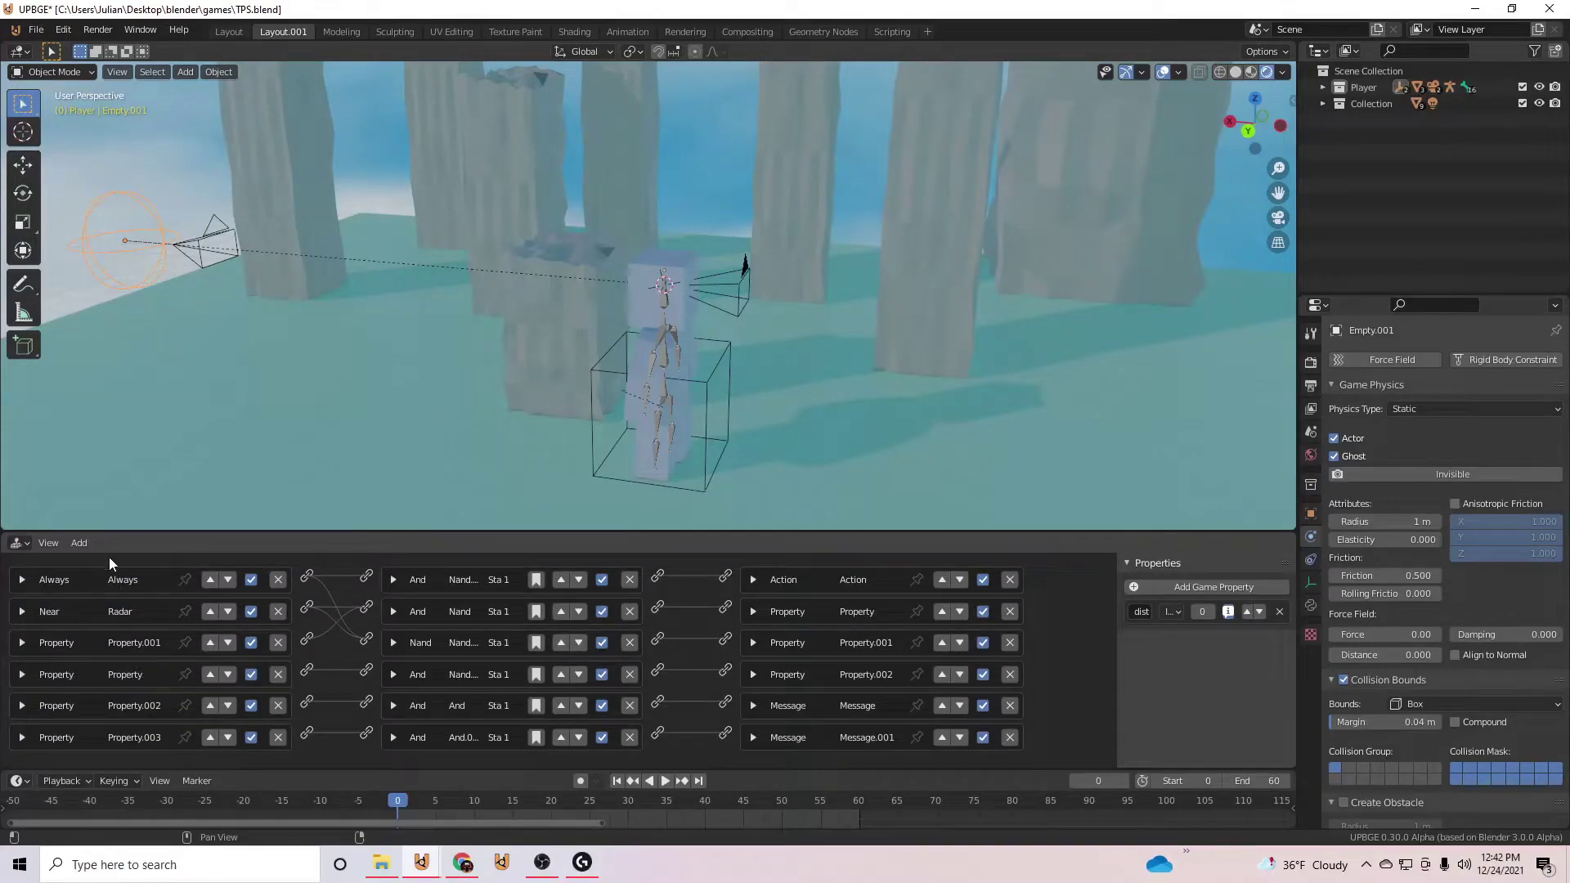
left_click(757, 682)
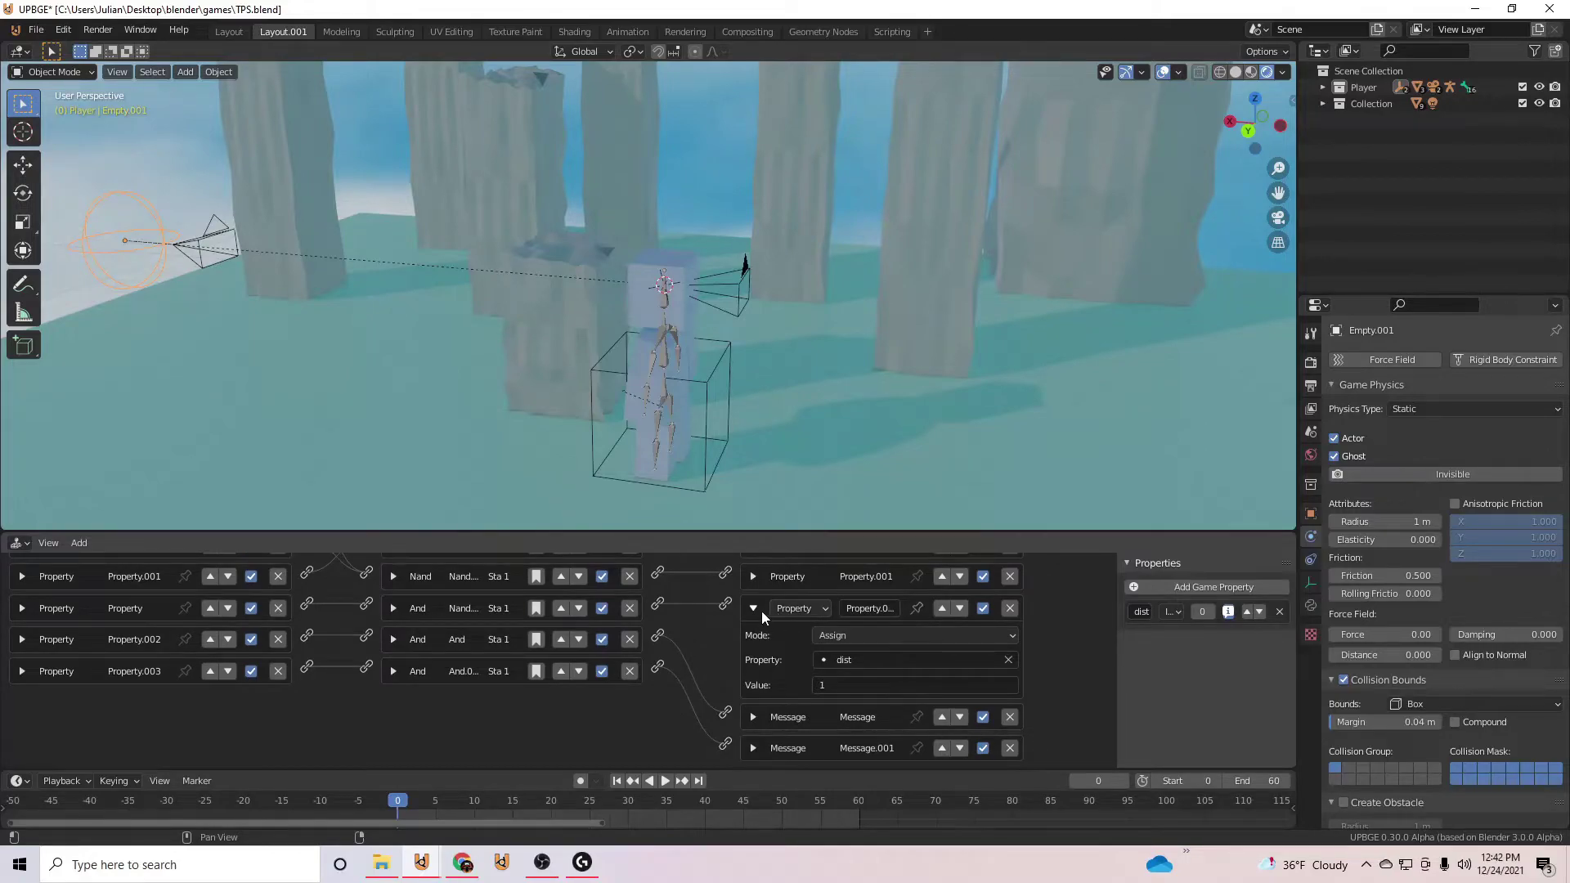
left_click(757, 613)
scroll(491, 441, "down", 1)
Select the TPS camera and the player's head in turn to examine their logic bricks.
left_click(281, 263)
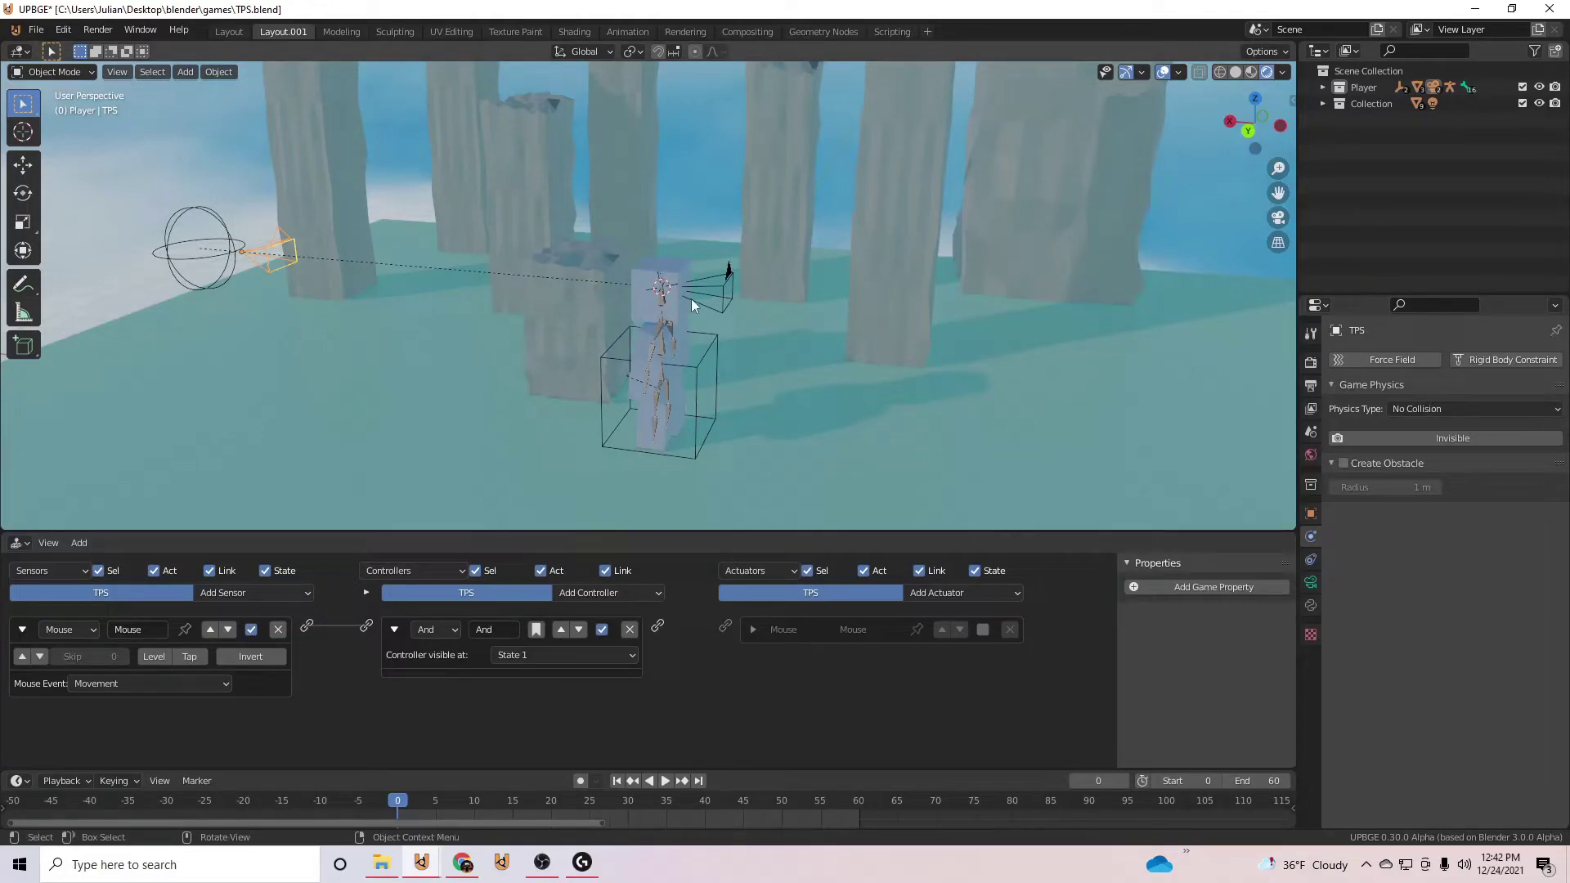
scroll(690, 298, "up", 4)
left_click(700, 265)
Switch the viewport to wireframe shading and select the cube-shaped empty inside the player's head.
key("z")
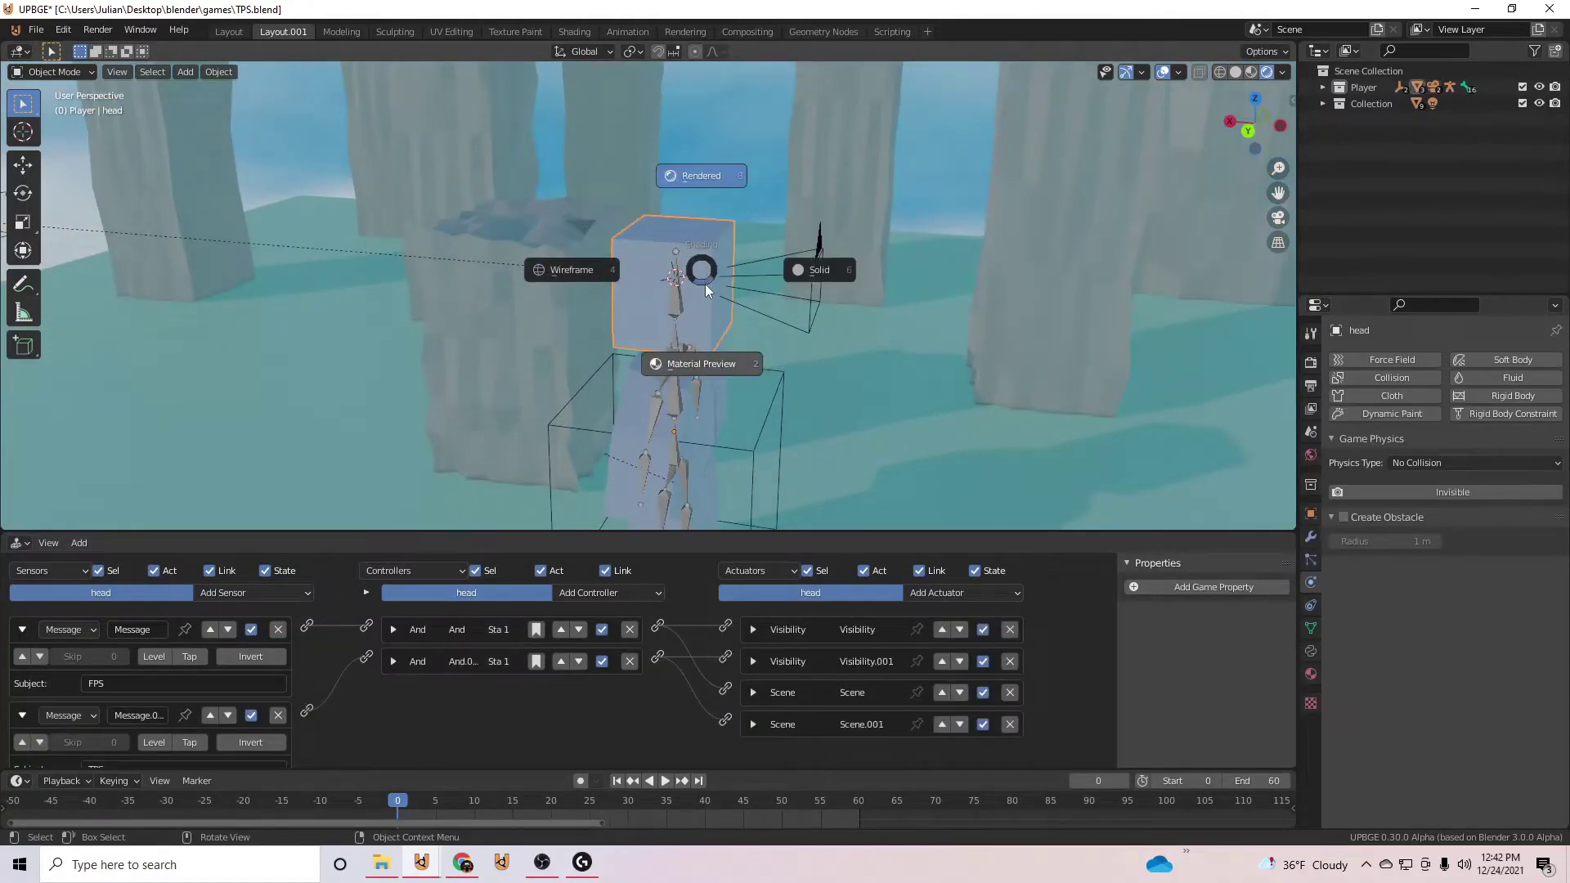
left_click(603, 262)
scroll(770, 314, "up", 5)
mouse_move(770, 314)
middle_mouse_down()
mouse_move(674, 309)
mouse_move(658, 239)
mouse_move(682, 255)
mouse_move(657, 237)
mouse_move(777, 228)
mouse_move(624, 360)
mouse_move(620, 258)
mouse_move(716, 271)
middle_mouse_up()
left_click(659, 237)
left_click(659, 234)
left_click(618, 304)
scroll(625, 360, "down", 7)
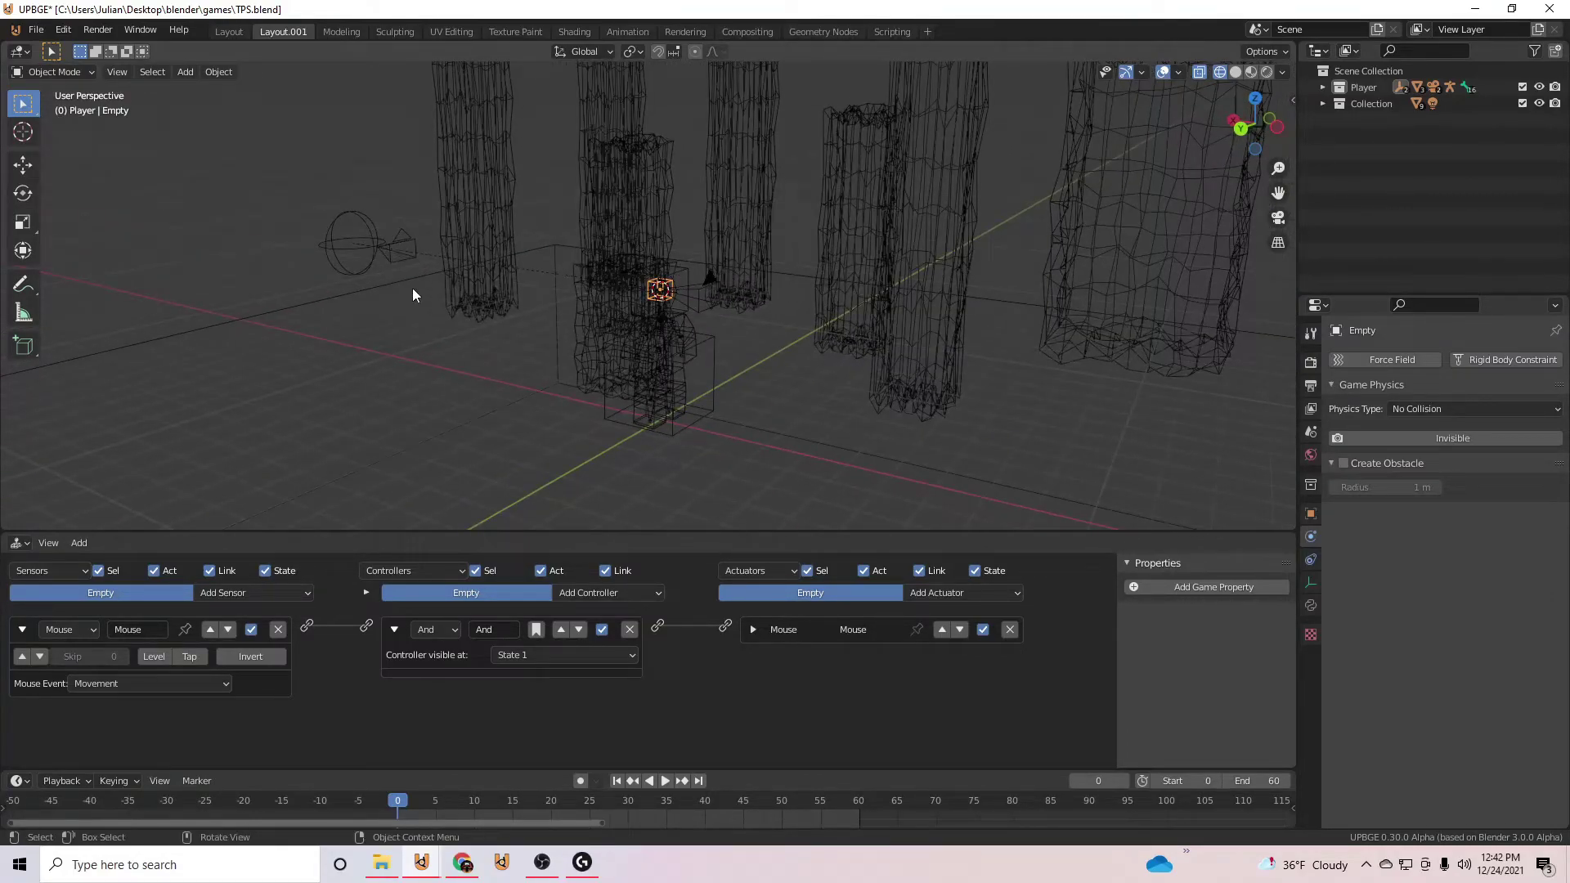
Examine the head empty's placement in wireframe, then return to rendered shading and review the whole camera setup around the player.
middle_click_drag(413, 267, 582, 258)
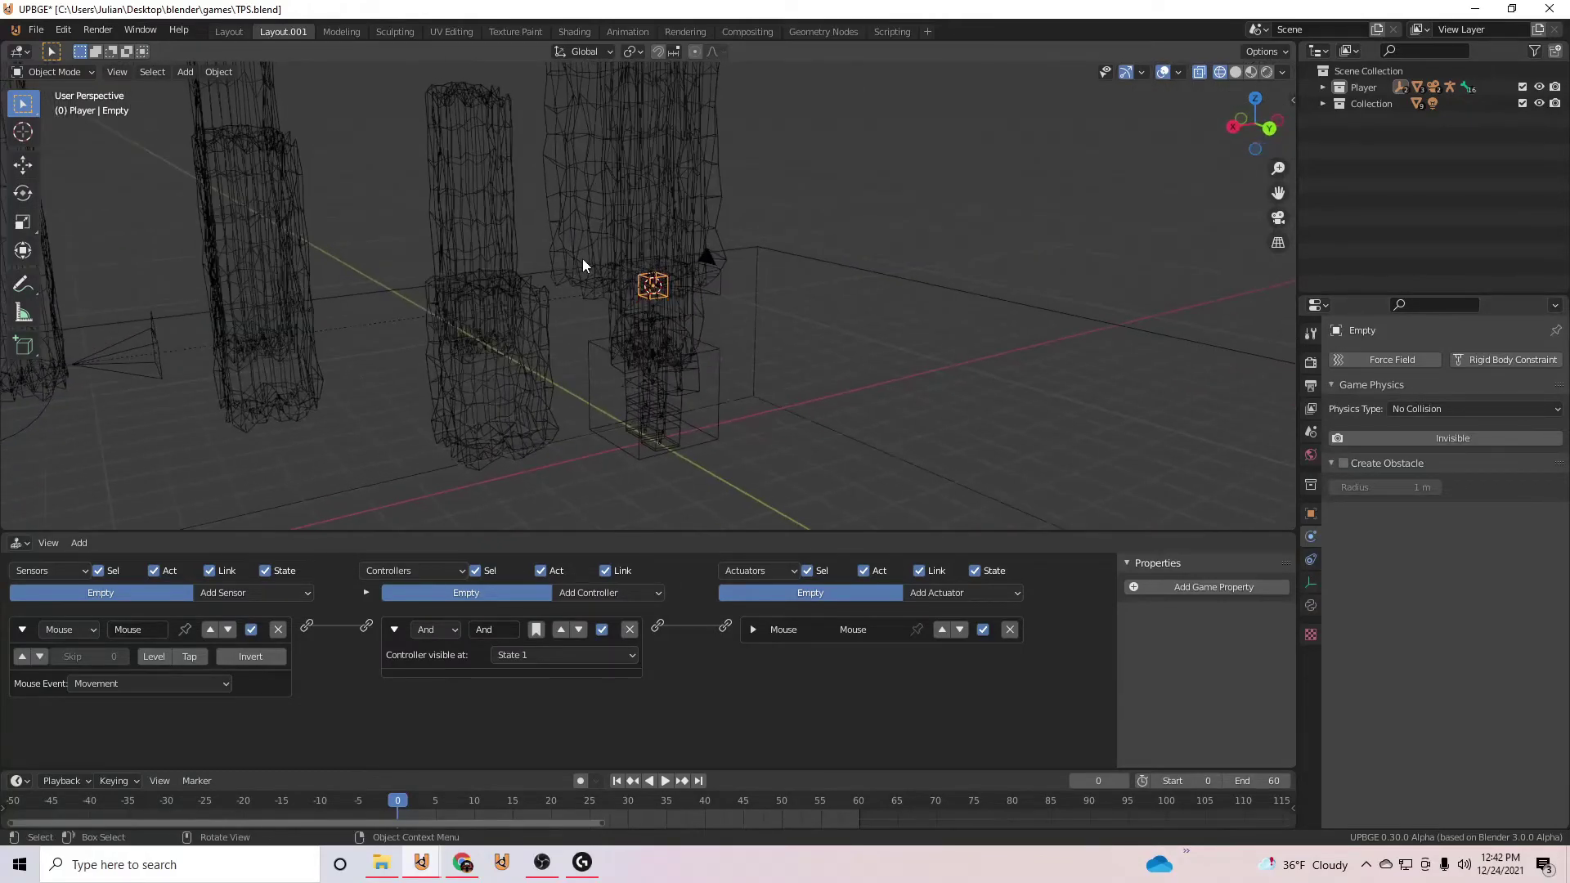
middle_click_drag(806, 326, 622, 507)
scroll(549, 605, "up", 1)
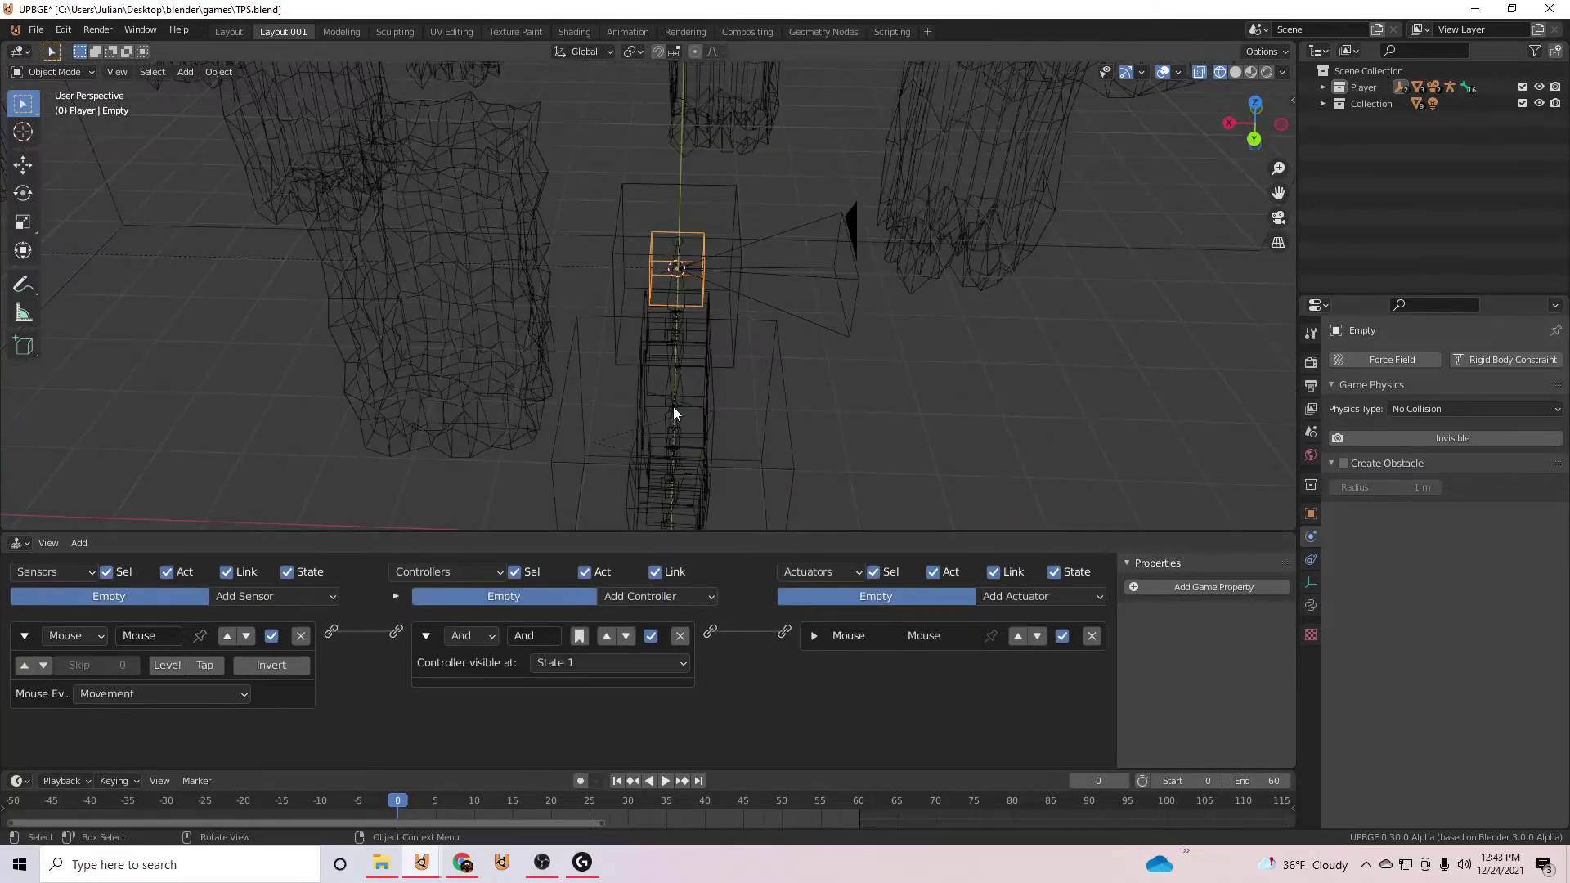
middle_click_drag(674, 405, 733, 333)
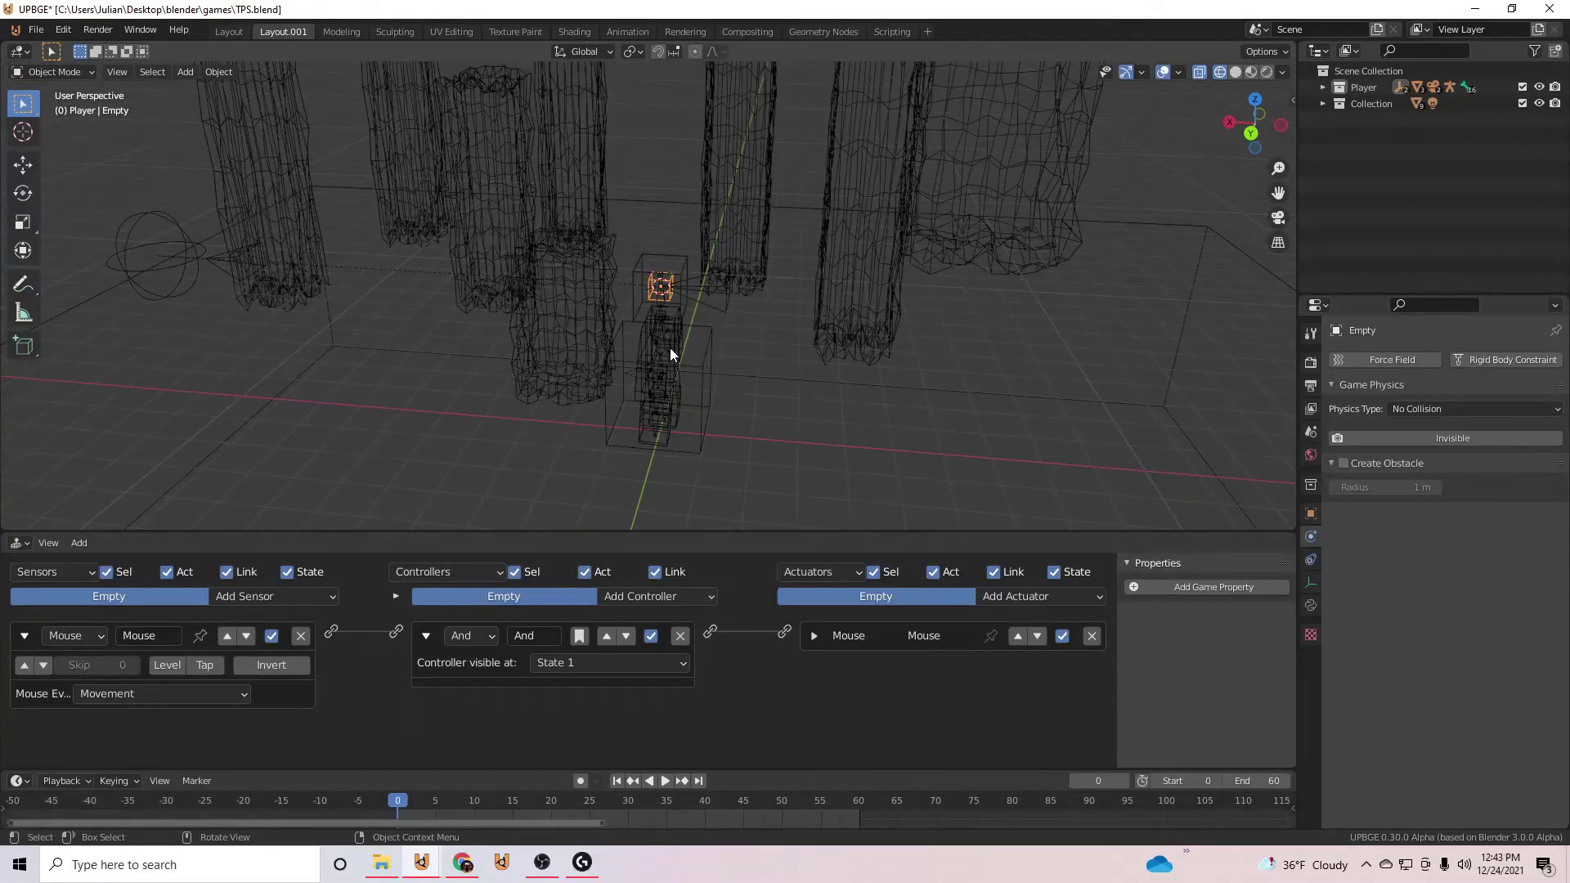
middle_click_drag(670, 346, 850, 311)
left_click(1267, 72)
scroll(748, 331, "up", 4)
mouse_move(748, 332)
middle_mouse_down()
mouse_move(626, 334)
mouse_move(562, 305)
mouse_move(826, 345)
mouse_move(884, 337)
middle_mouse_up()
scroll(636, 323, "up", 3)
scroll(635, 322, "down", 4)
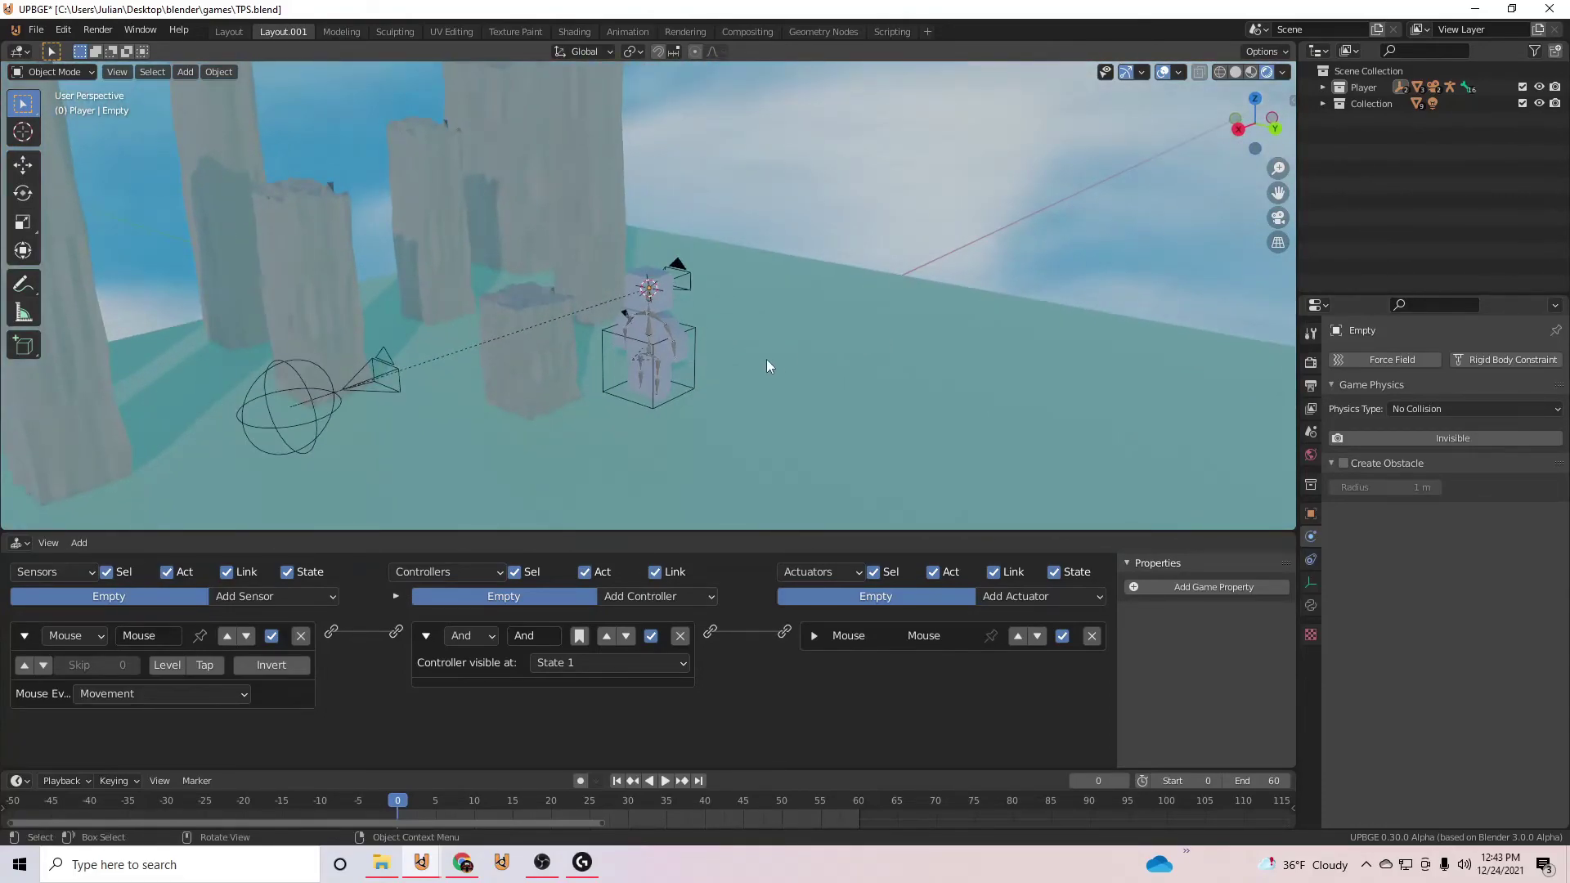